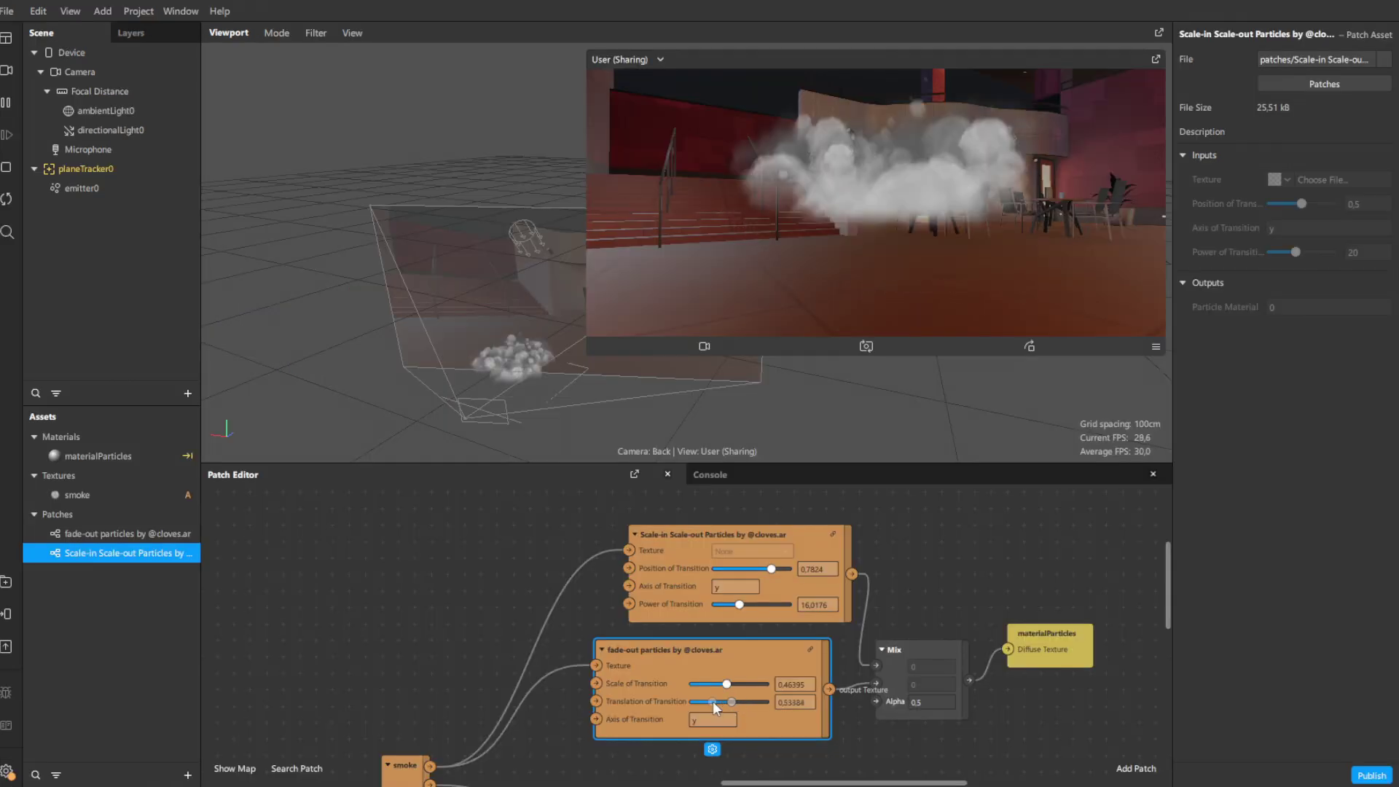
# Step: Set the fade-out particles patch's Translation of Transition to about 0,52 and its Axis of Transition to xxx
pyautogui.moveTo(713, 701)
pyautogui.mouseDown()
pyautogui.moveTo(739, 702)
pyautogui.moveTo(723, 701)
pyautogui.mouseUp()
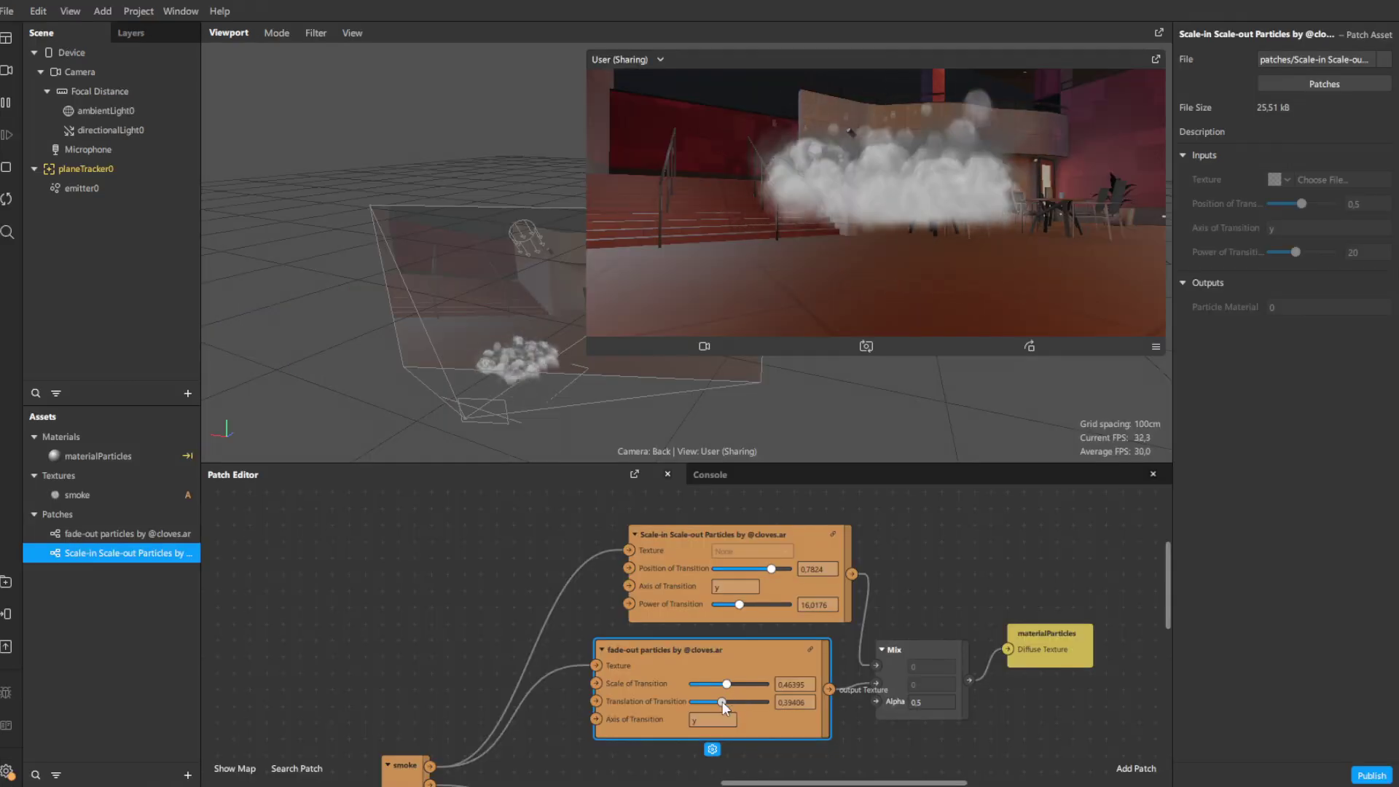
pyautogui.click(730, 701)
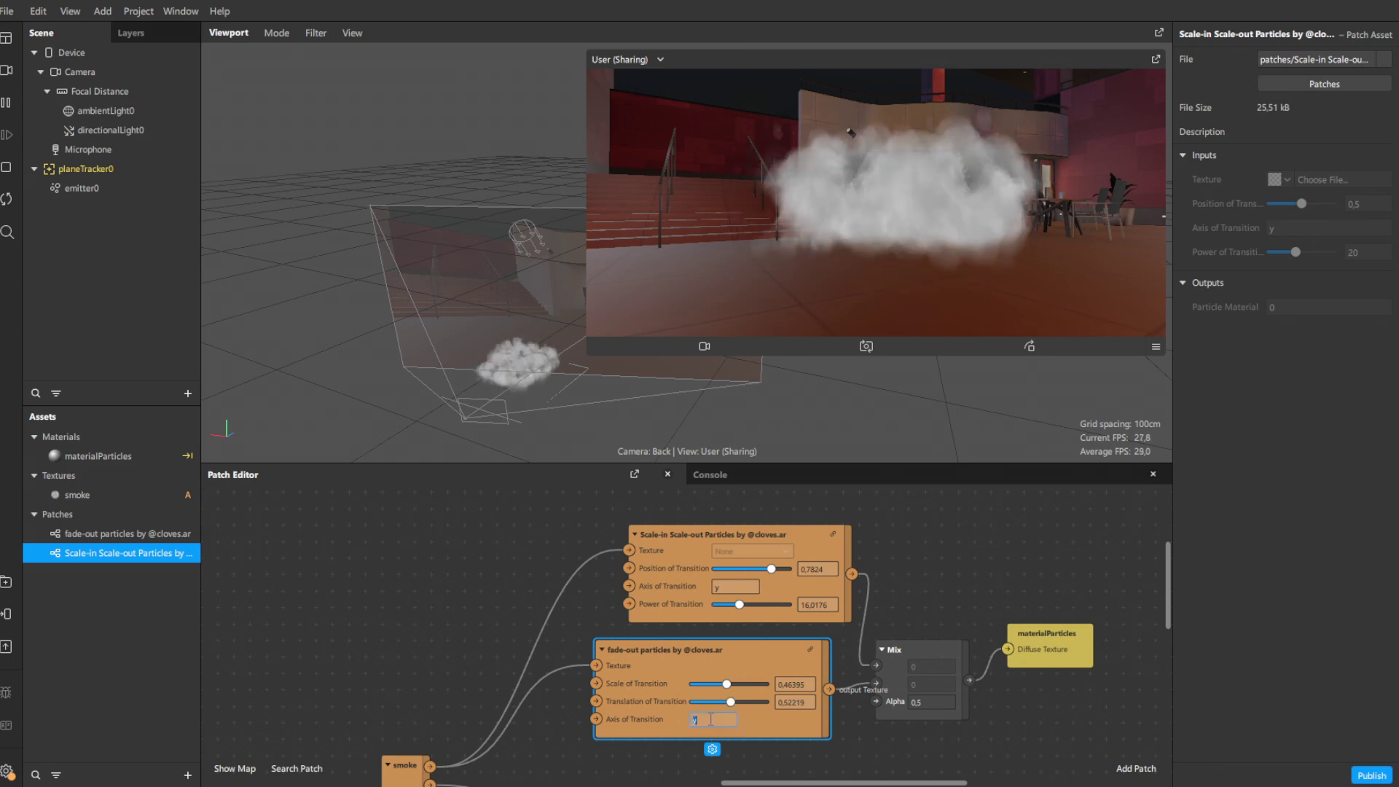
pyautogui.doubleClick(722, 720)
pyautogui.write('xxx')
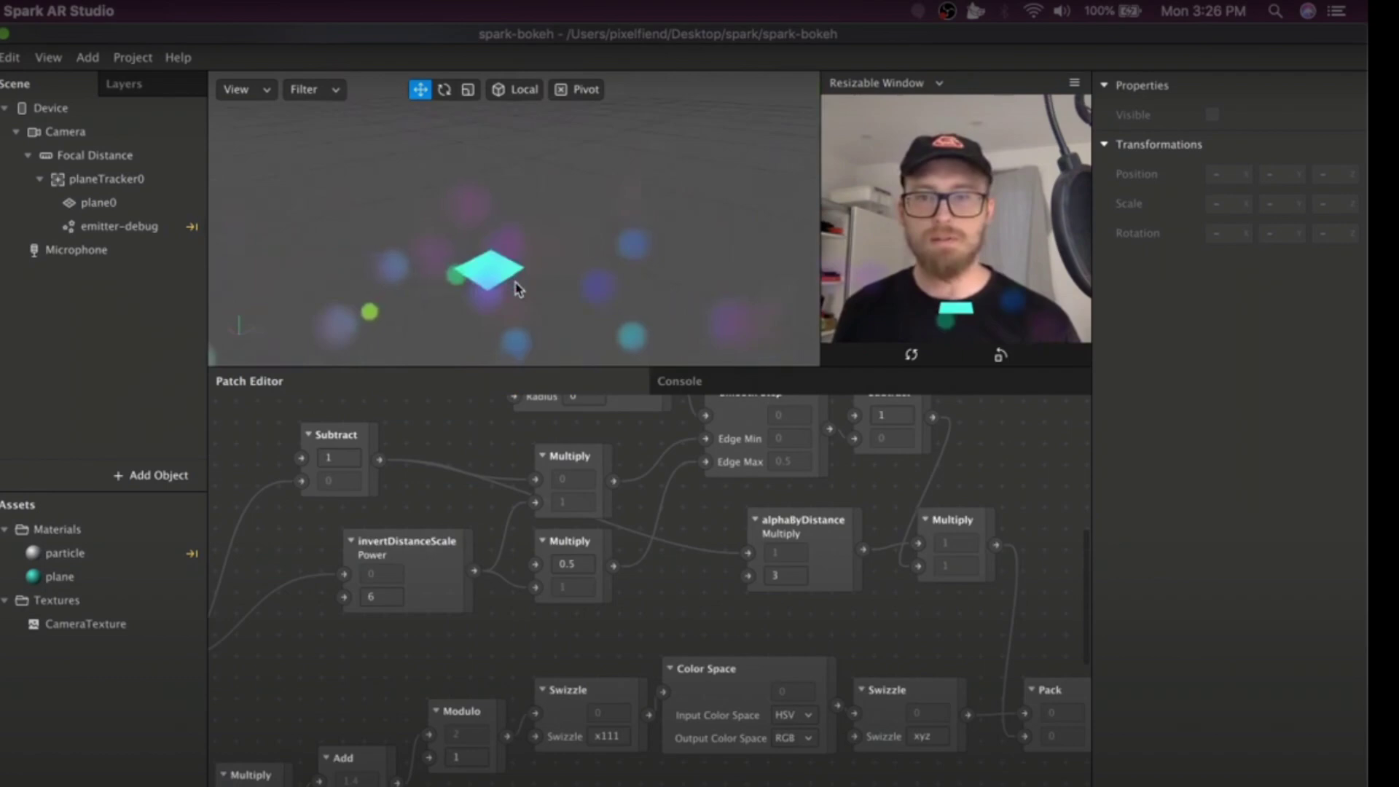
pyautogui.scroll(3, 516, 290)
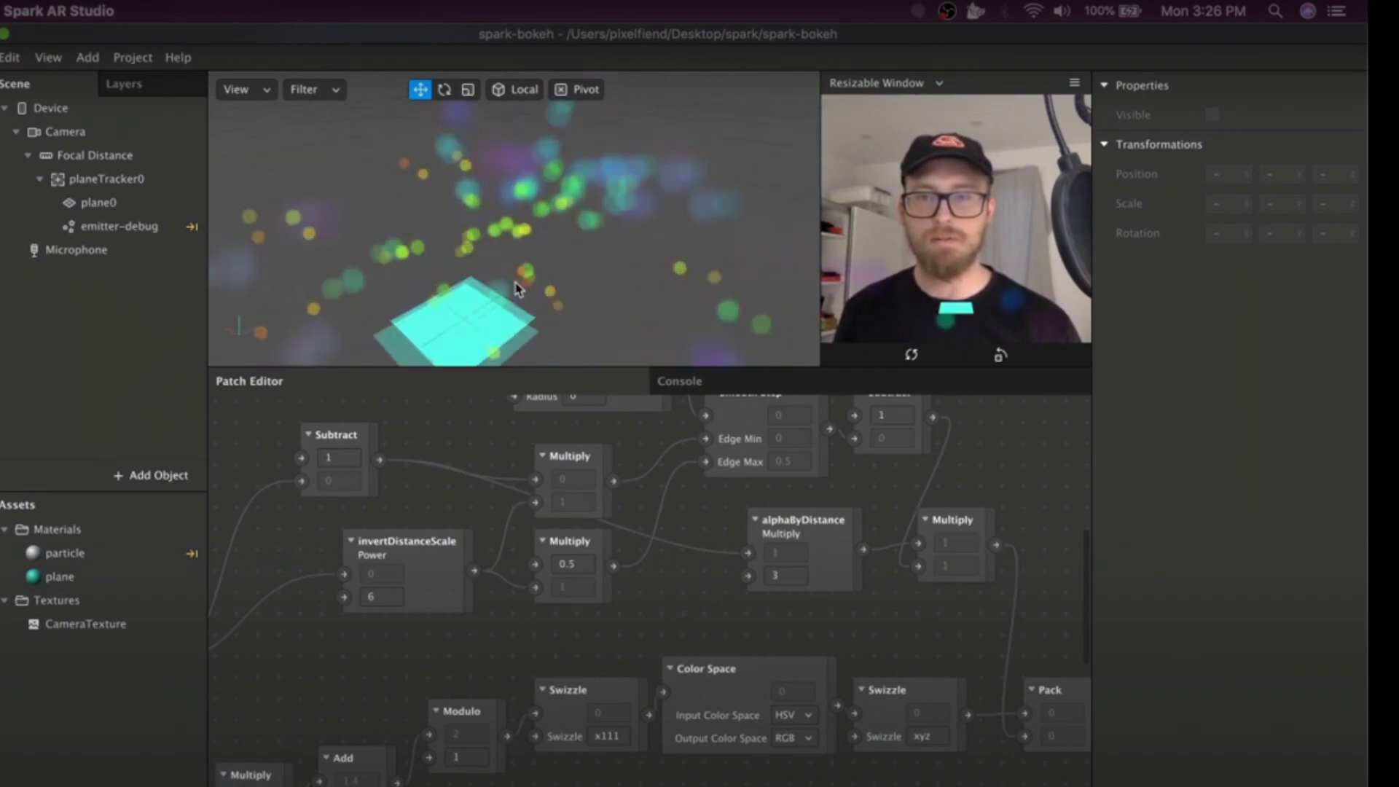
pyautogui.scroll(2, 515, 290)
pyautogui.moveTo(521, 281); pyautogui.dragTo(640, 194)
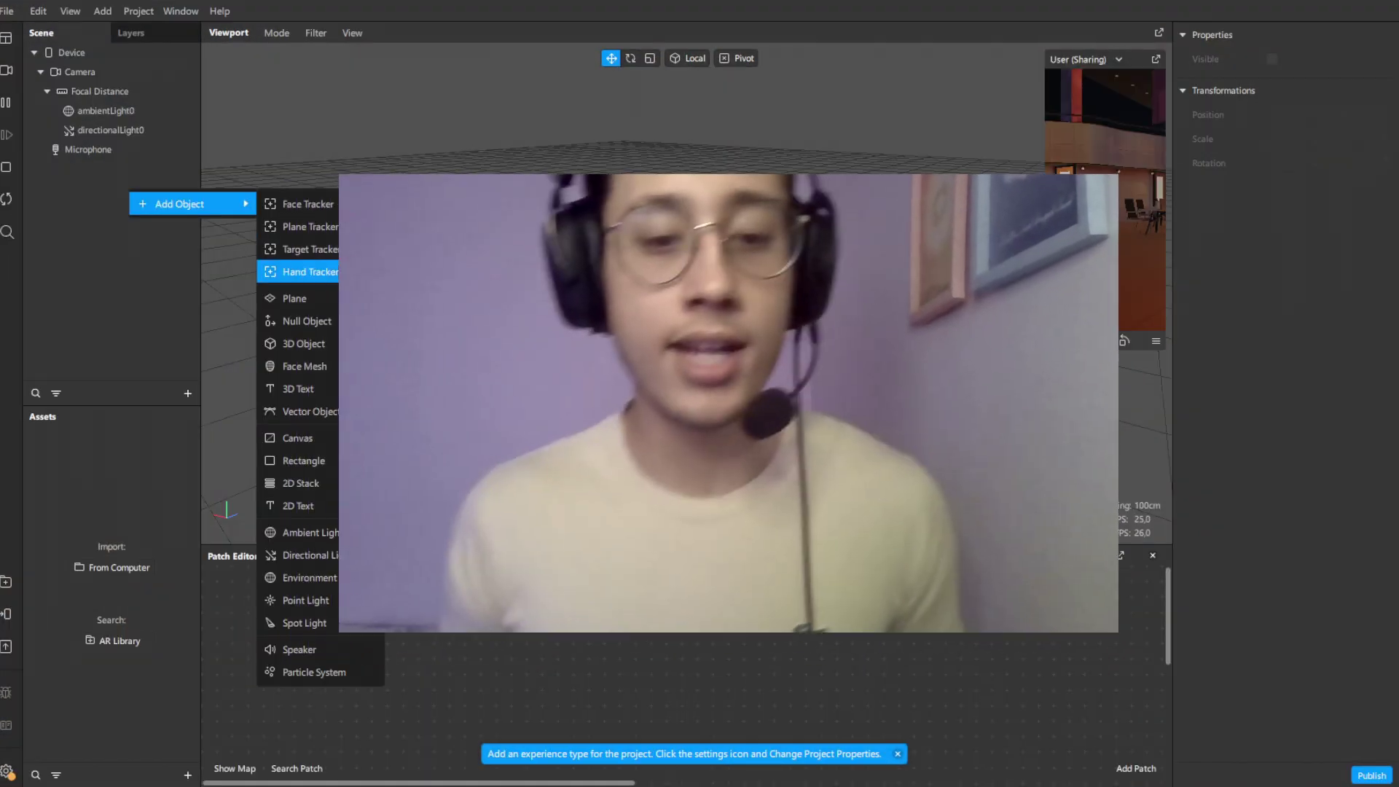
# Step: Add a plane tracker object to the empty scene
pyautogui.click(93, 199)
pyautogui.rightClick(95, 202)
pyautogui.moveTo(166, 212)
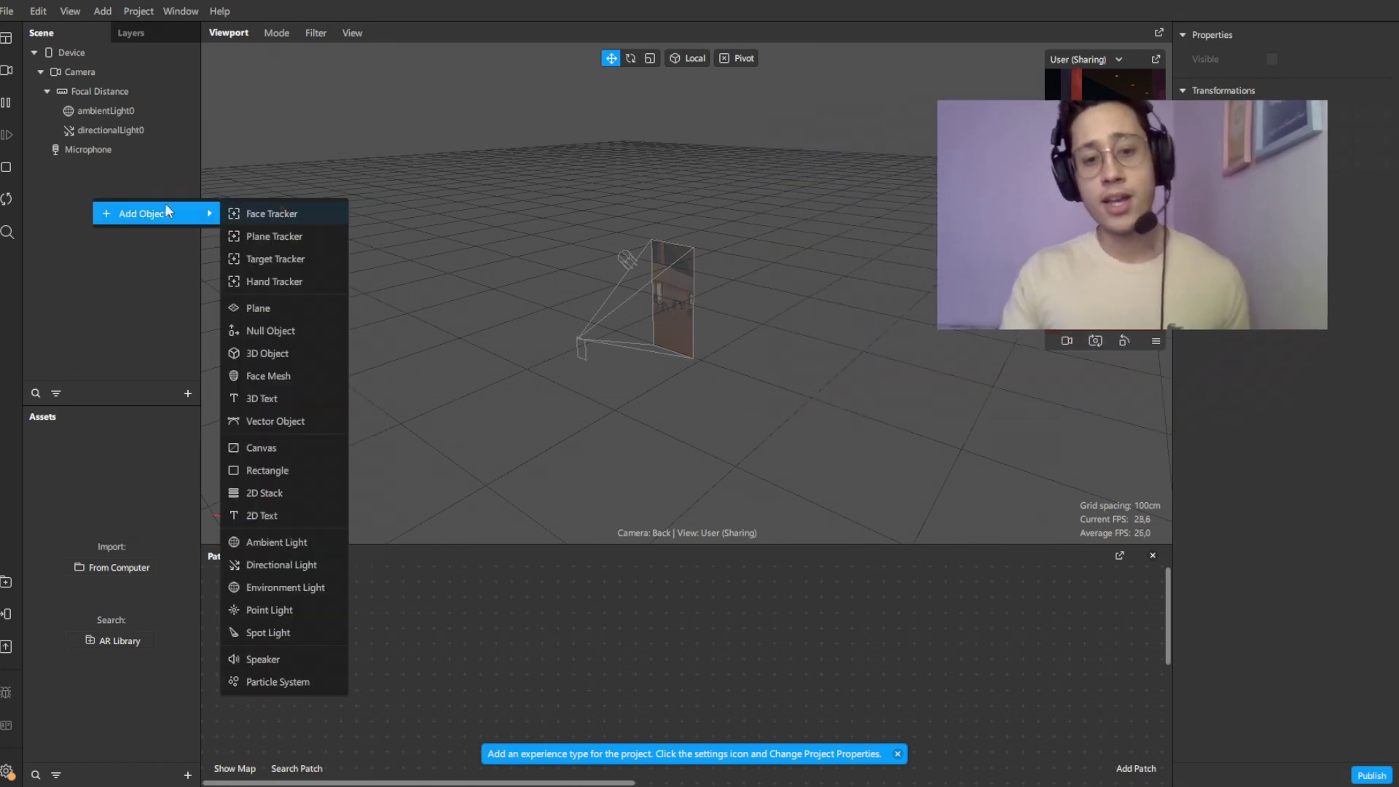
pyautogui.click(328, 237)
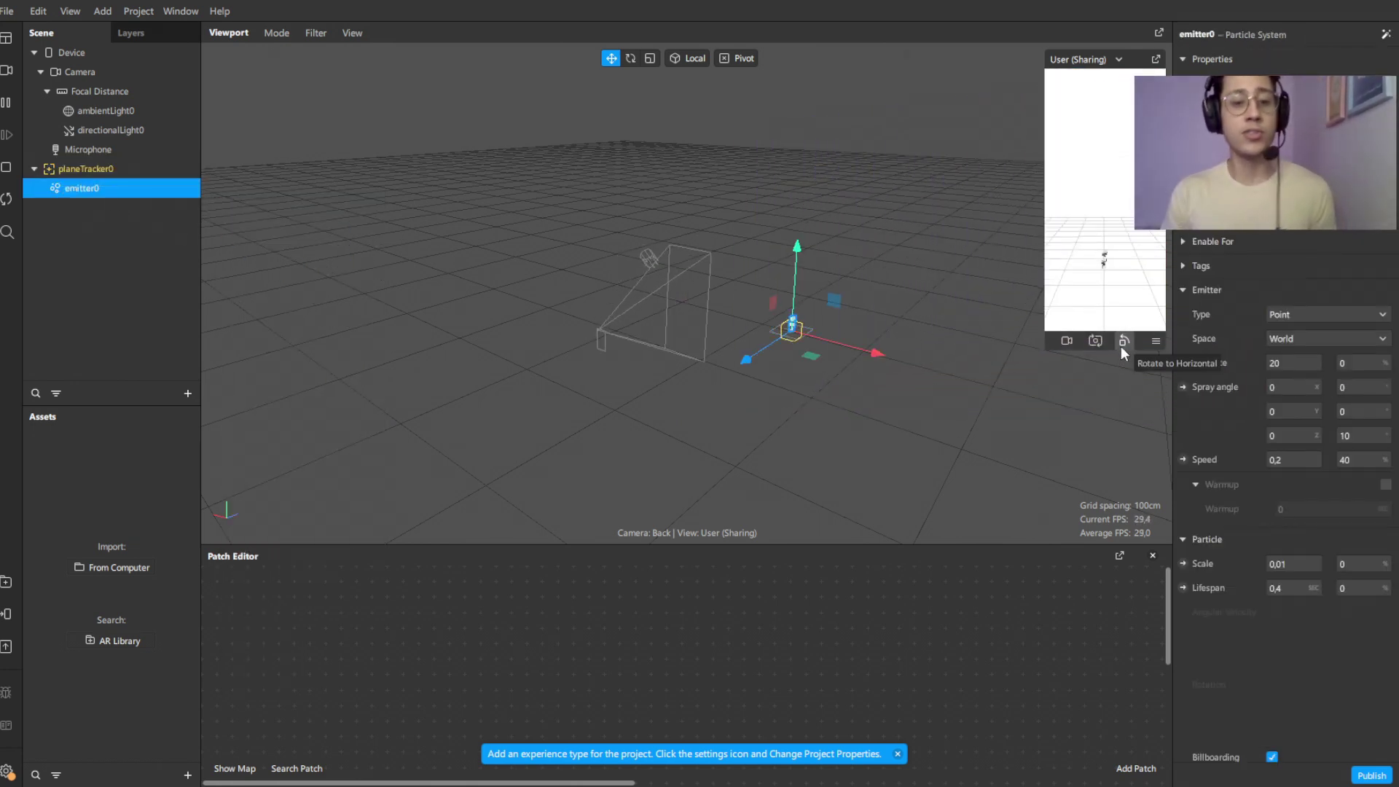
# Step: Rotate the simulator preview to horizontal and shrink its window
pyautogui.click(1121, 347)
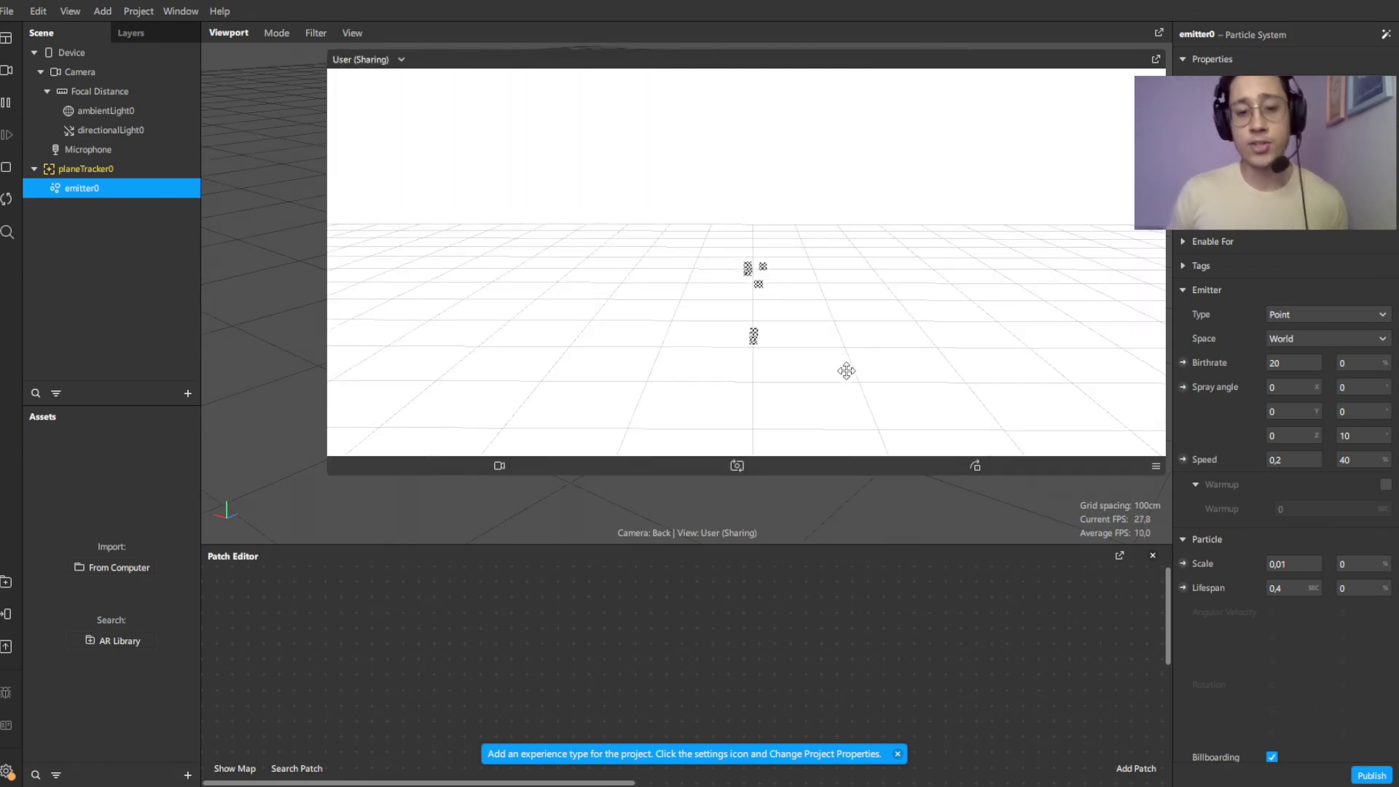
pyautogui.moveTo(842, 474); pyautogui.dragTo(842, 333)
# Step: Set the particle emitter's type to Plane with a birthrate of 150, and preview it over a simulated camera video
pyautogui.click(1326, 314)
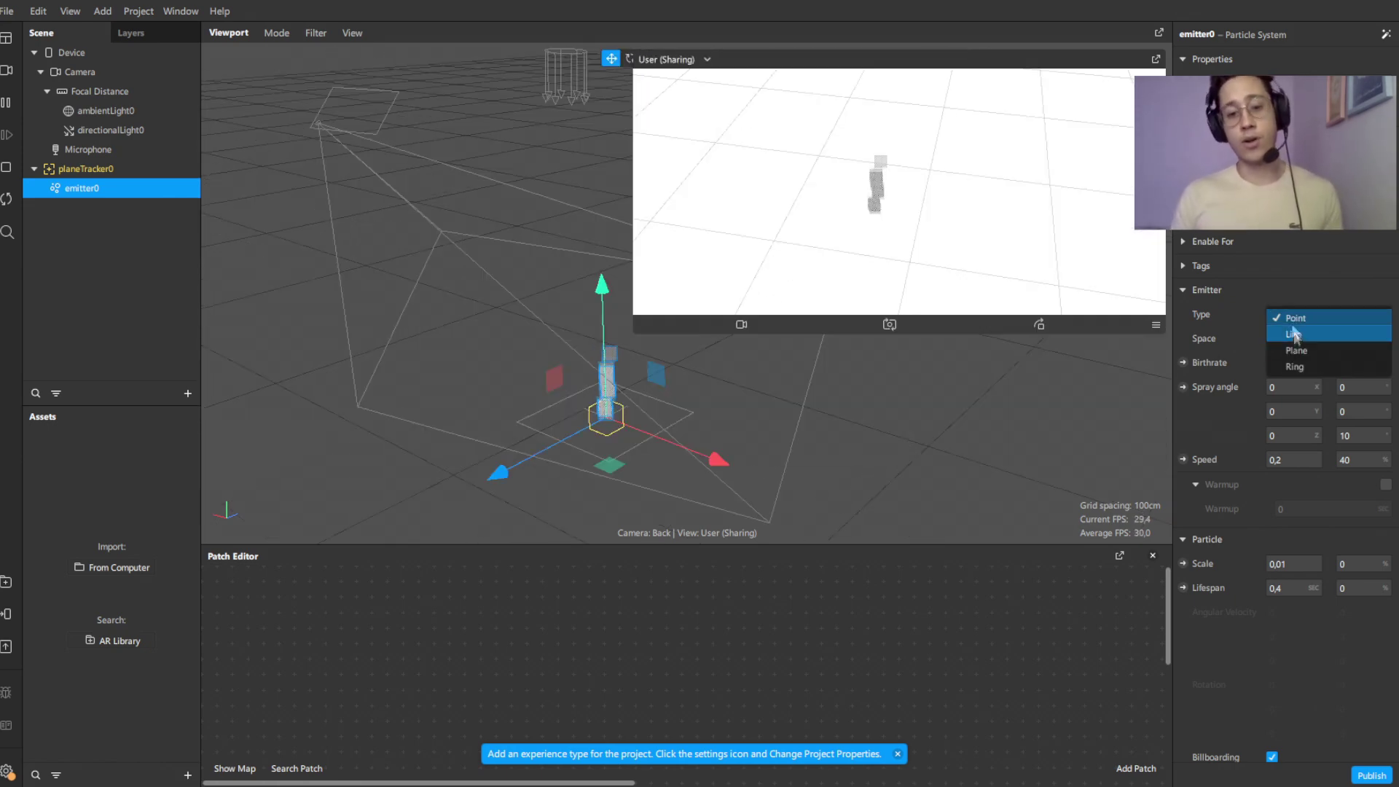
pyautogui.click(1283, 347)
pyautogui.click(1292, 388)
pyautogui.write('10')
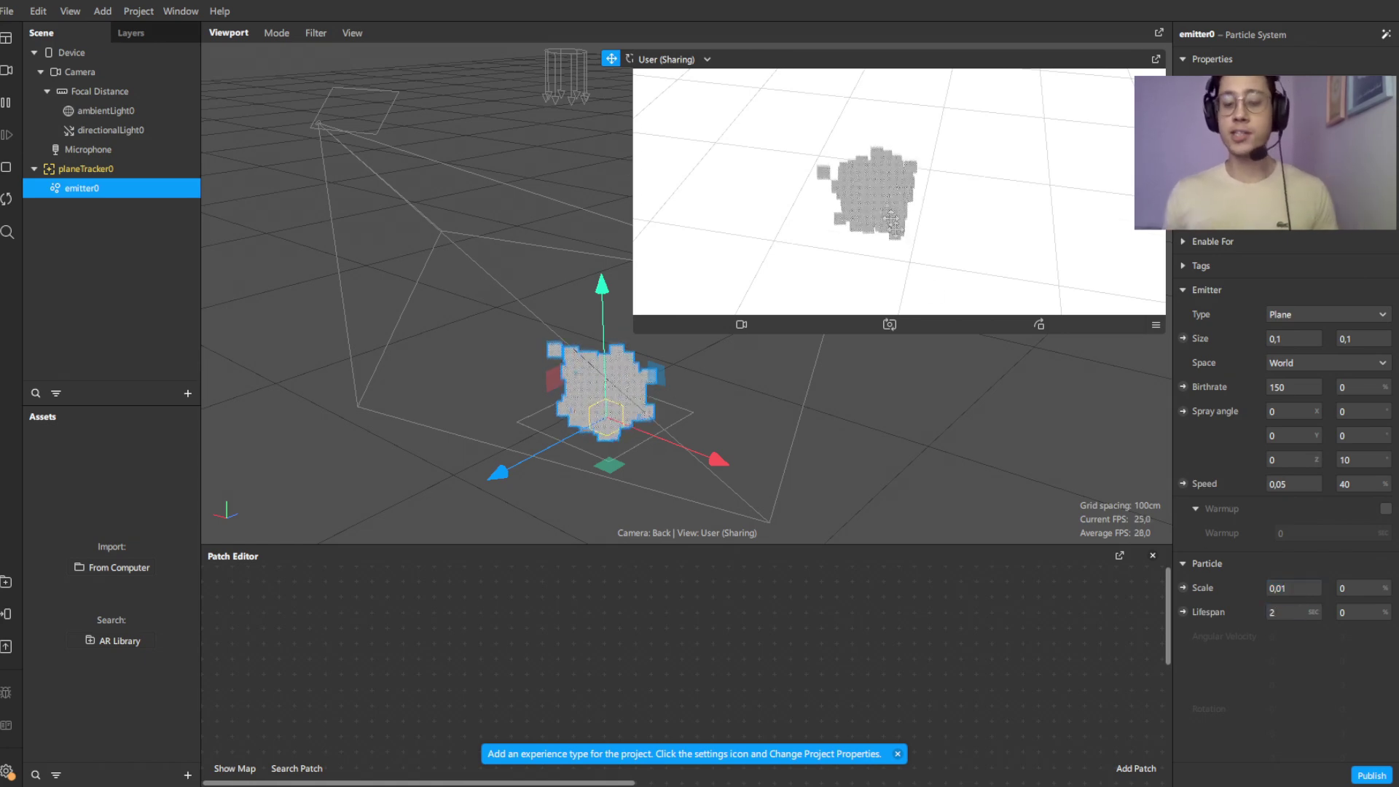
pyautogui.click(6, 70)
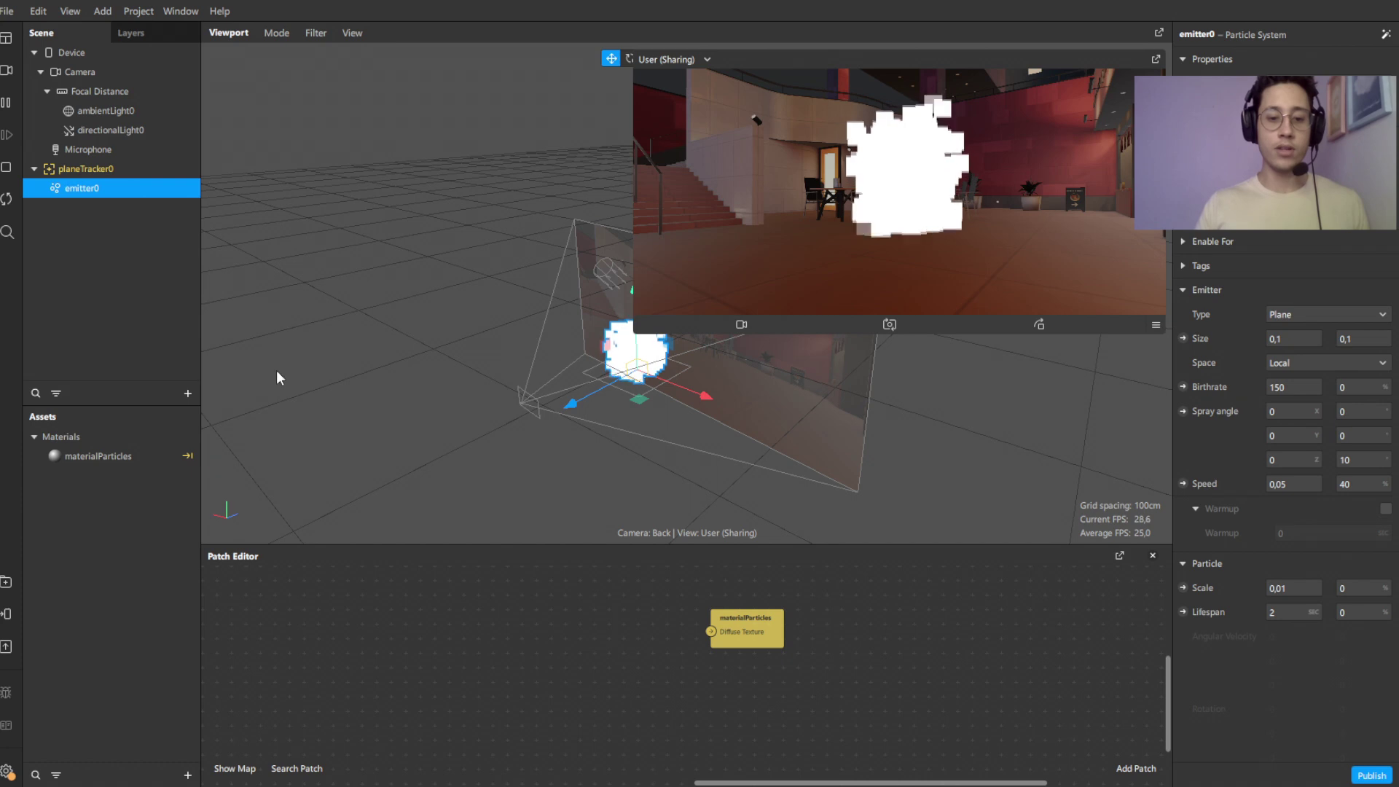
# Step: Position the Local Position Vertex Attribute patch ahead of Fragment Stage and move the particle material aside to make room
pyautogui.moveTo(597, 660); pyautogui.dragTo(437, 618)
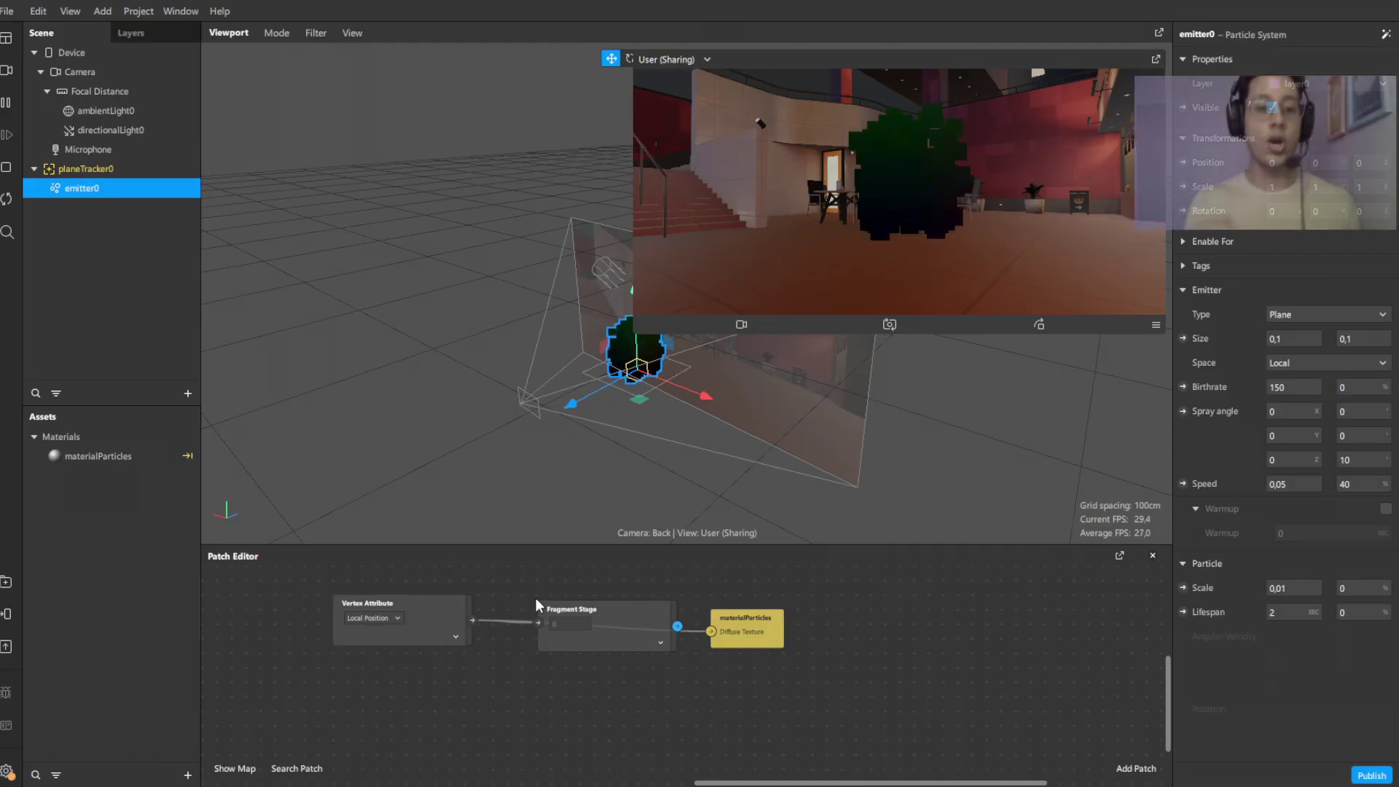
pyautogui.moveTo(802, 602); pyautogui.dragTo(811, 602)
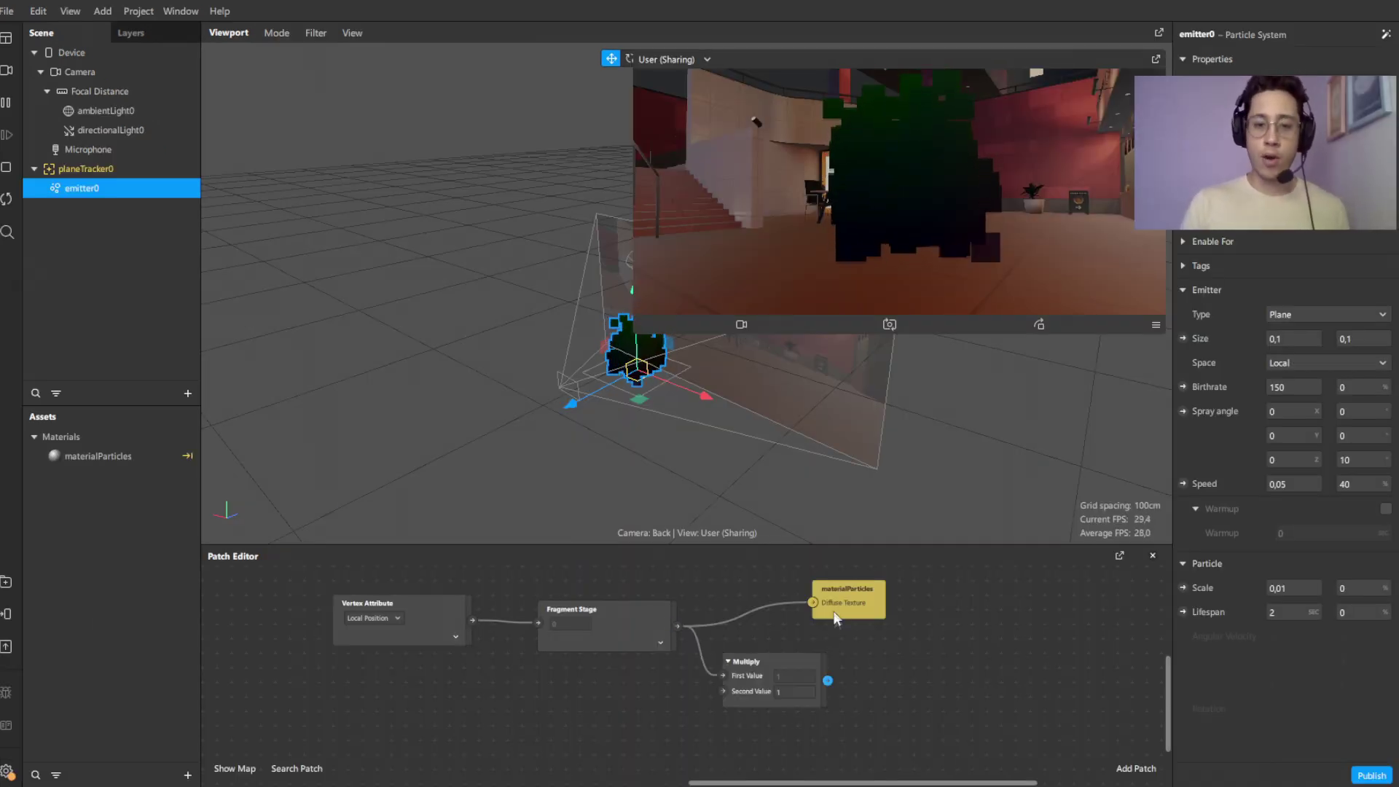
pyautogui.moveTo(836, 618); pyautogui.dragTo(937, 618)
# Step: Connect the Multiply patch to the particle material's Diffuse Texture and set its second value to 50
pyautogui.moveTo(828, 682); pyautogui.dragTo(886, 642)
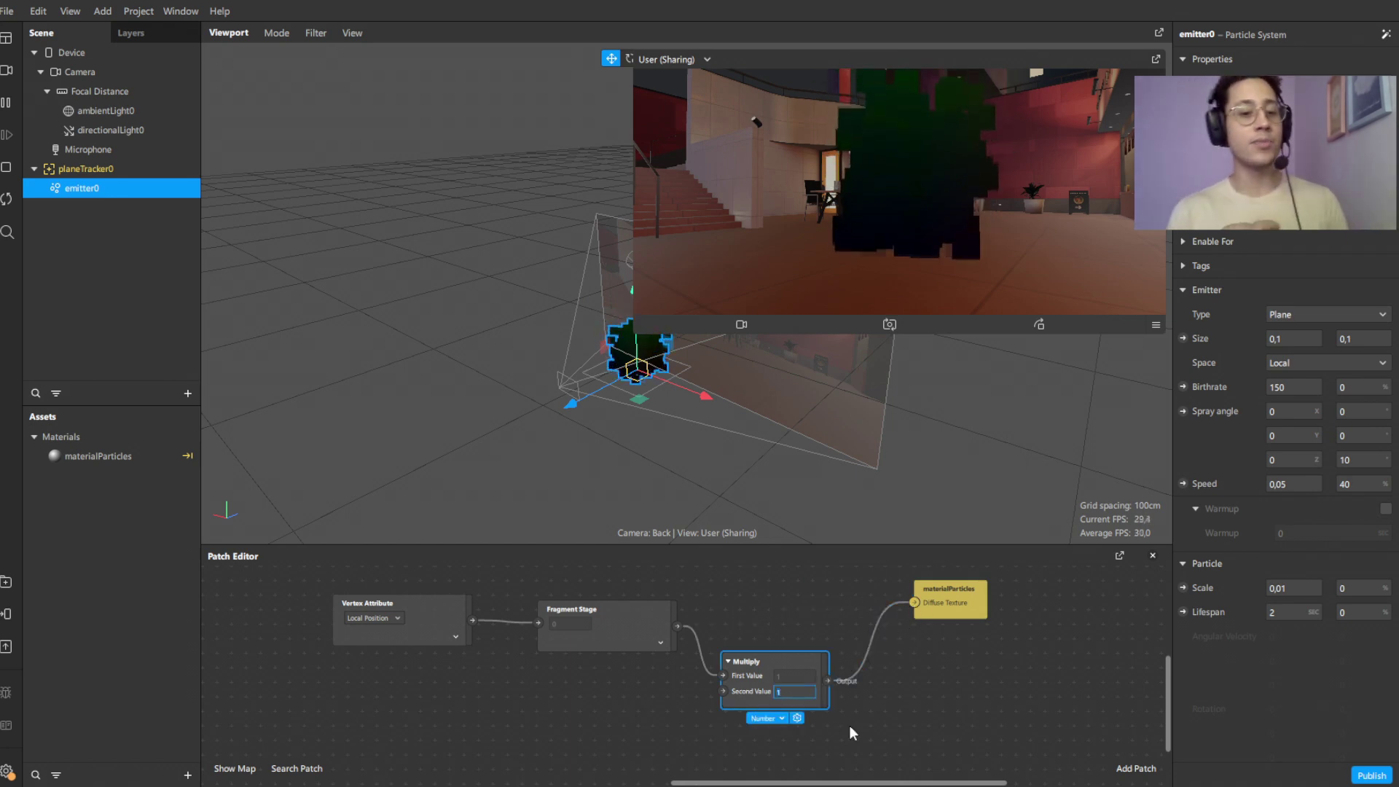
pyautogui.doubleClick(789, 693)
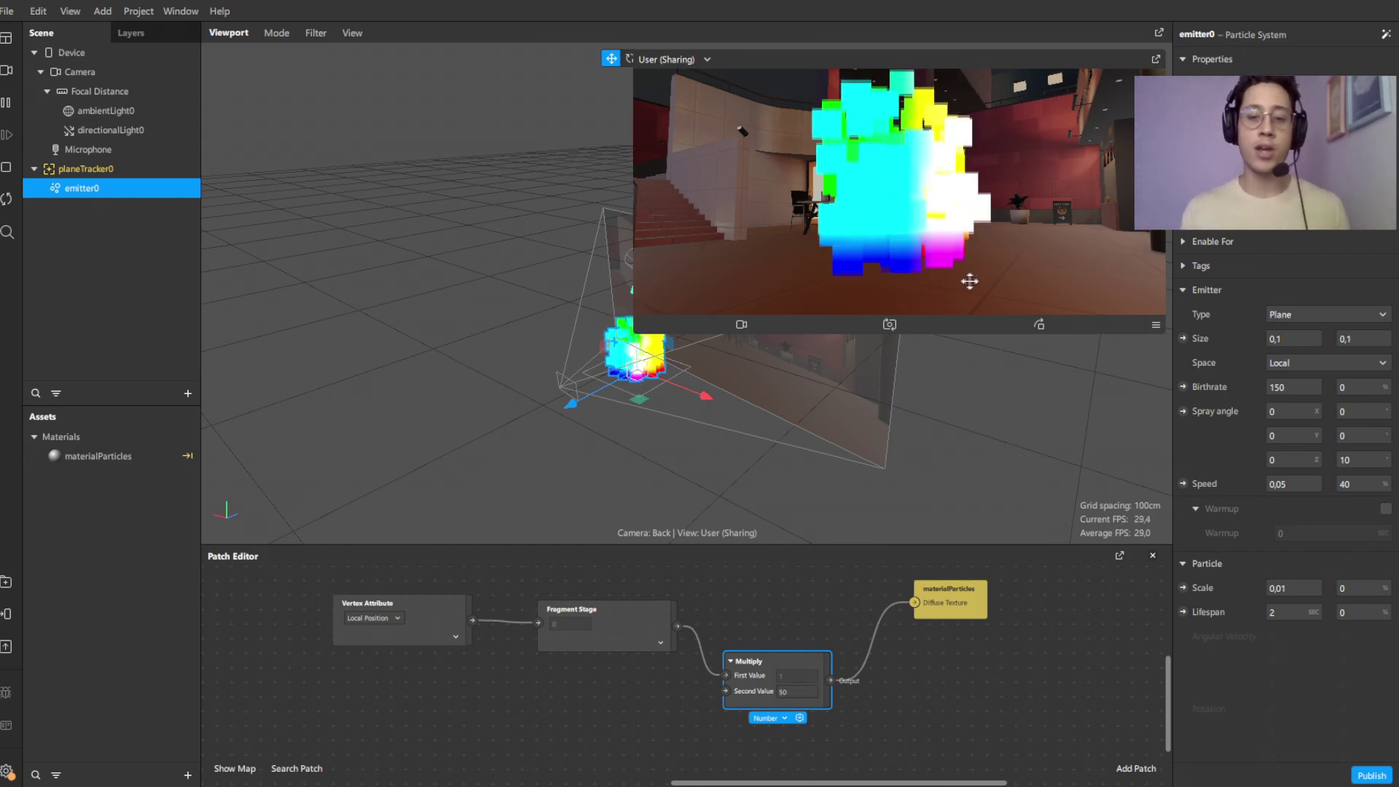
pyautogui.moveTo(969, 281)
pyautogui.mouseDown()
pyautogui.moveTo(1135, 282)
pyautogui.moveTo(979, 273)
pyautogui.mouseUp()
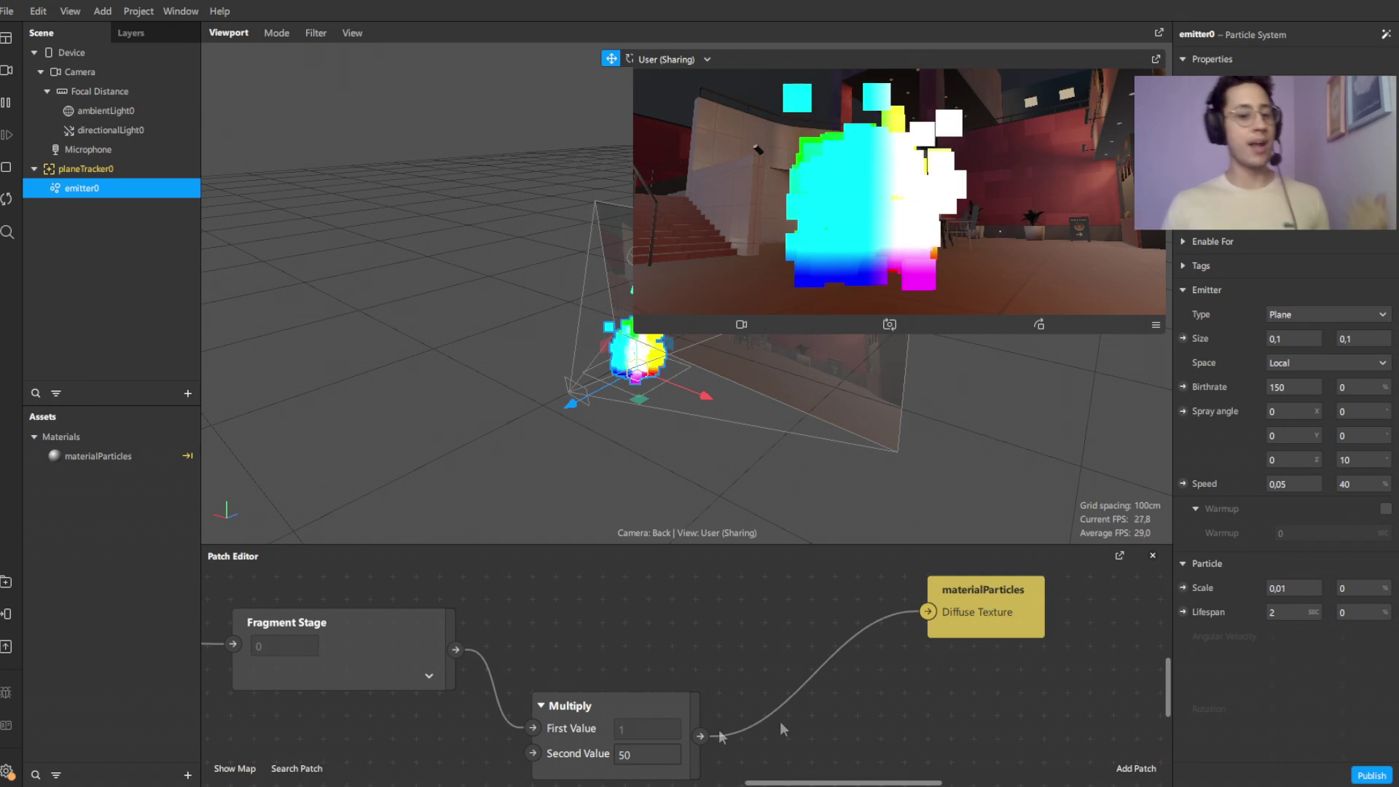
# Step: Align the Multiply patch with its neighbours, enlarge the preview, and set the Swizzle patch to z
pyautogui.moveTo(693, 755); pyautogui.dragTo(669, 685)
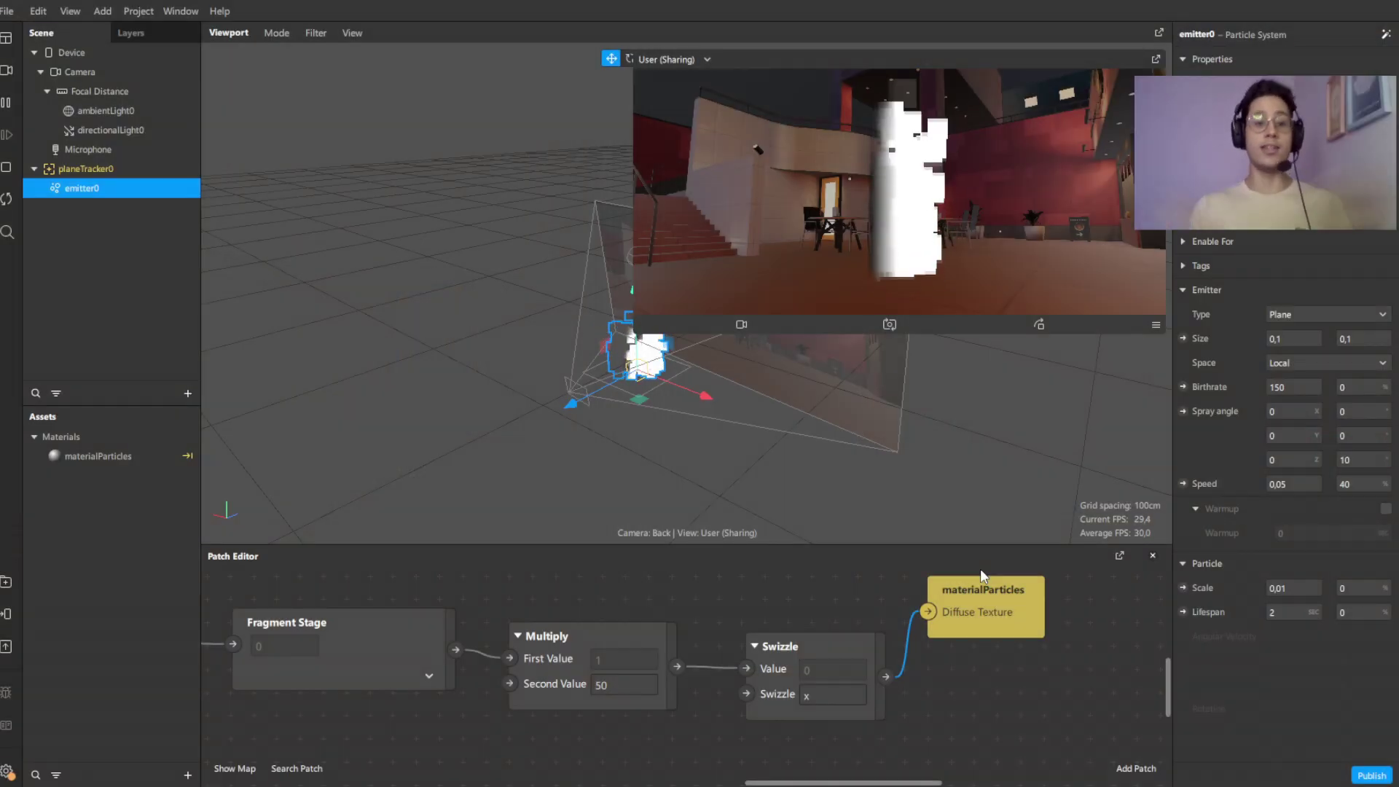
pyautogui.moveTo(1006, 333); pyautogui.dragTo(1001, 354)
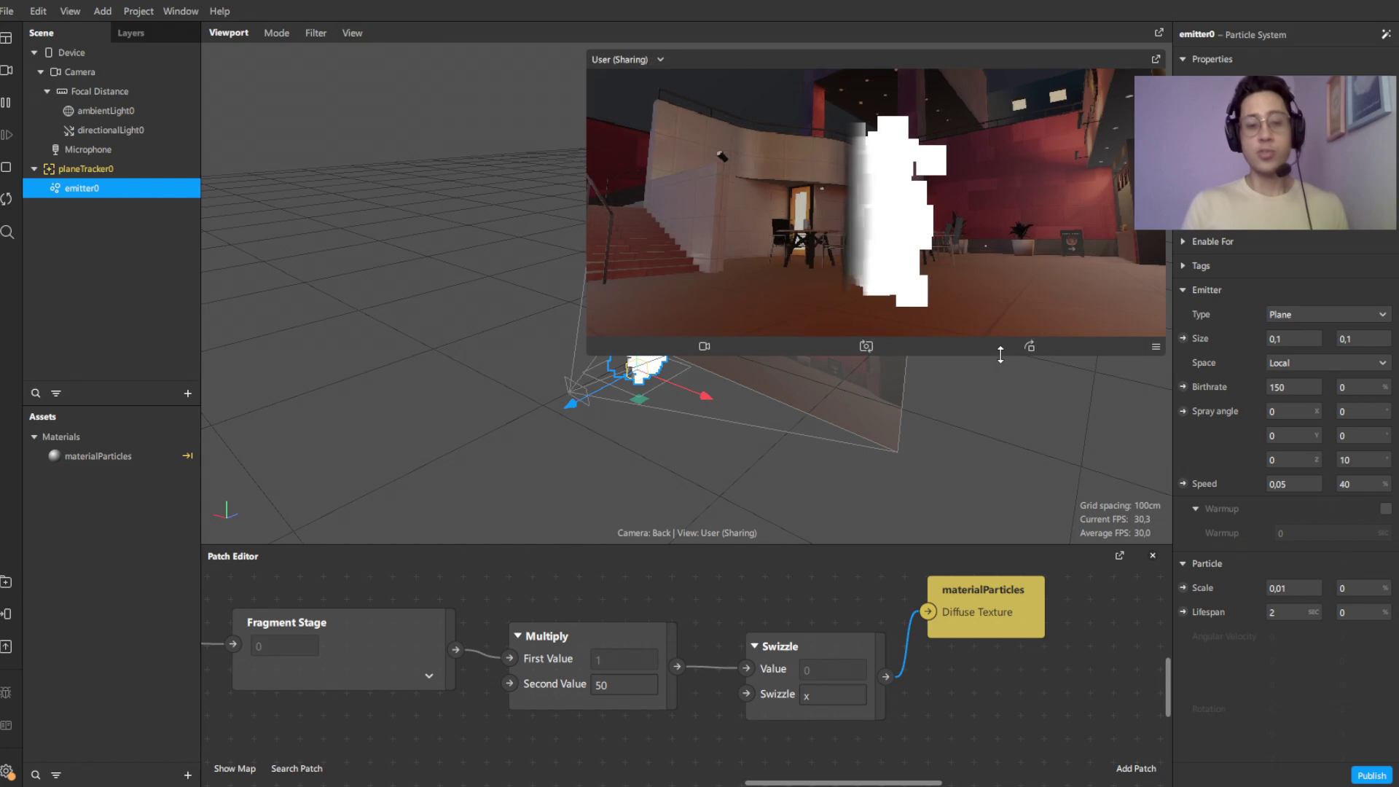
pyautogui.moveTo(688, 414); pyautogui.dragTo(857, 264, button='right')
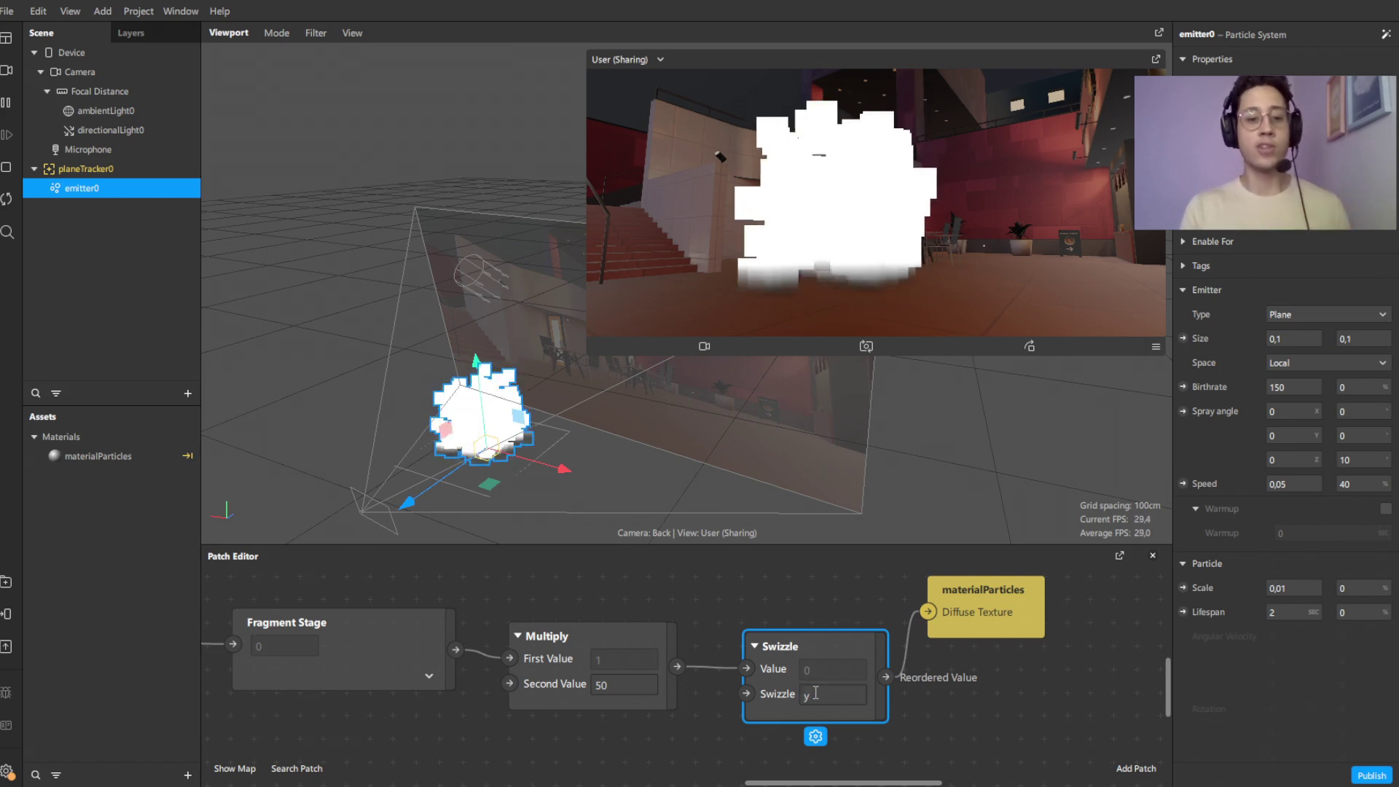
pyautogui.write('z')
pyautogui.press('Return')
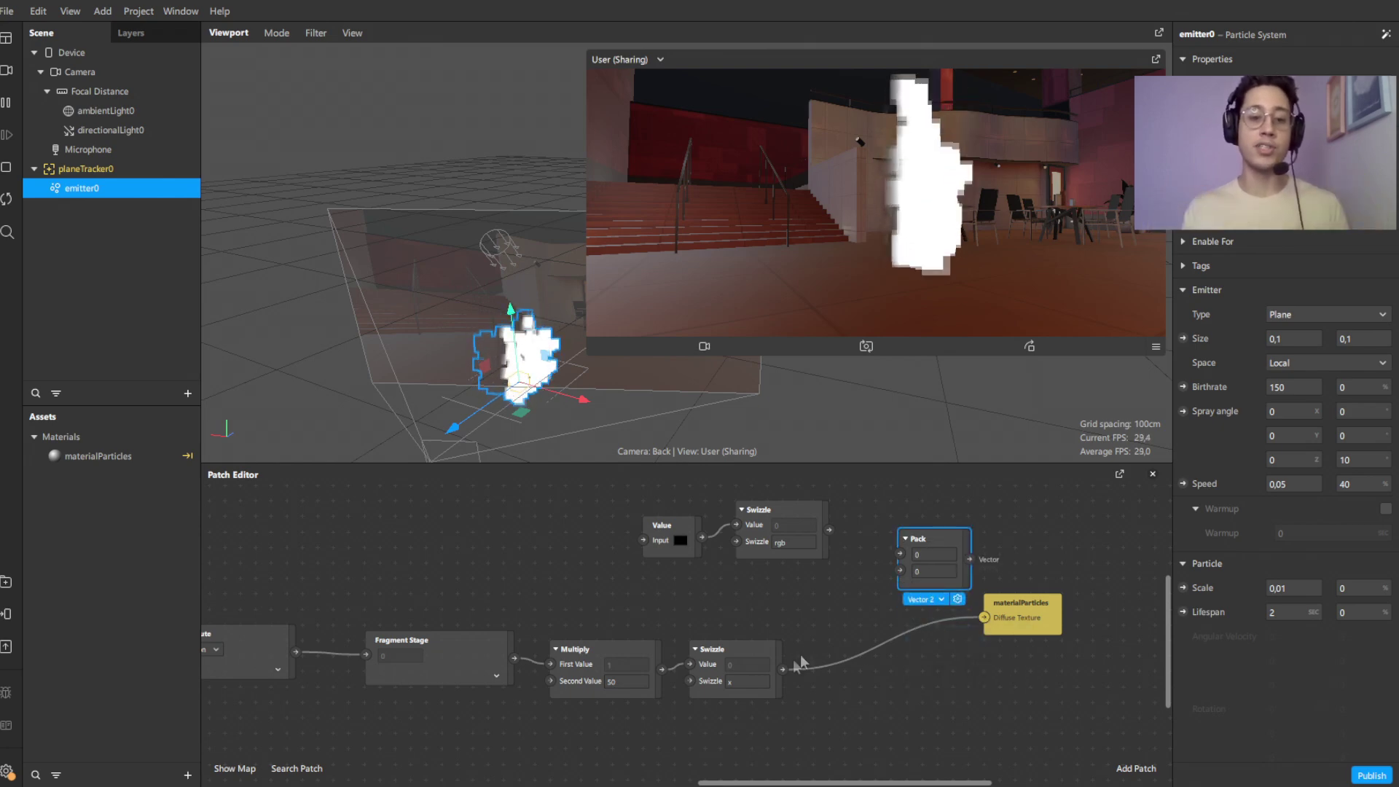
# Step: Route the position Swizzle through the Pack patch into the particle material's Diffuse Texture, and set that Swizzle to y
pyautogui.click(788, 670)
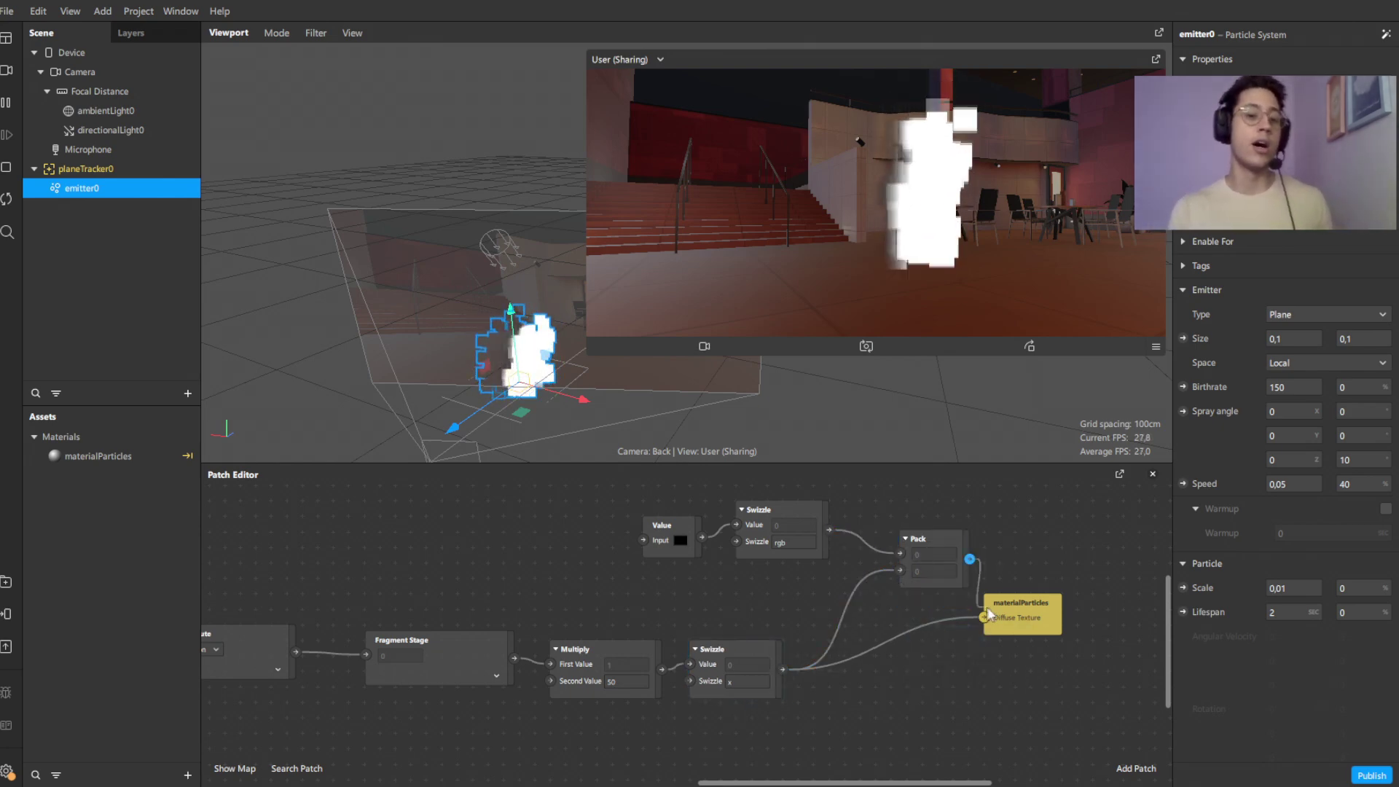
pyautogui.moveTo(989, 614); pyautogui.dragTo(986, 617)
pyautogui.moveTo(1021, 604); pyautogui.dragTo(1051, 604)
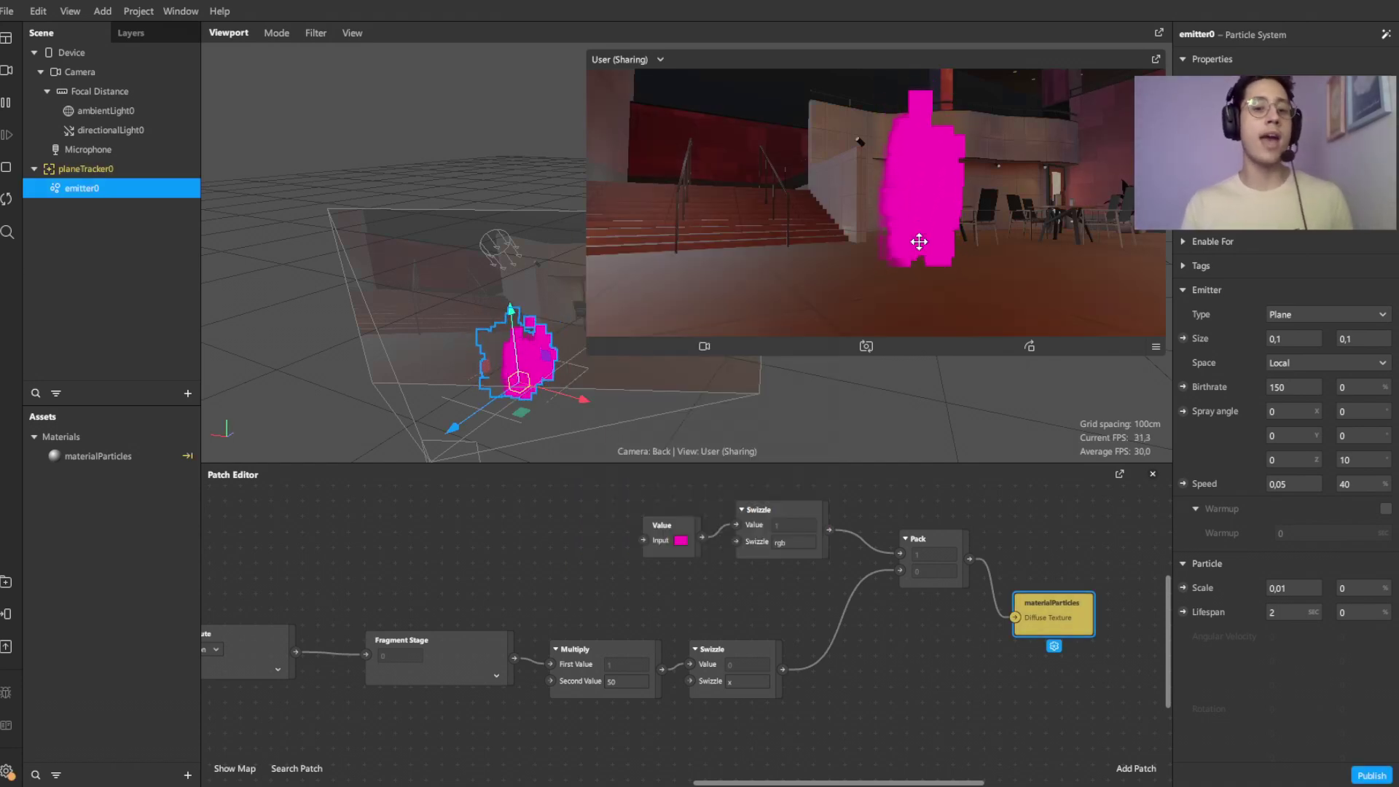
pyautogui.write('y')
pyautogui.press('Return')
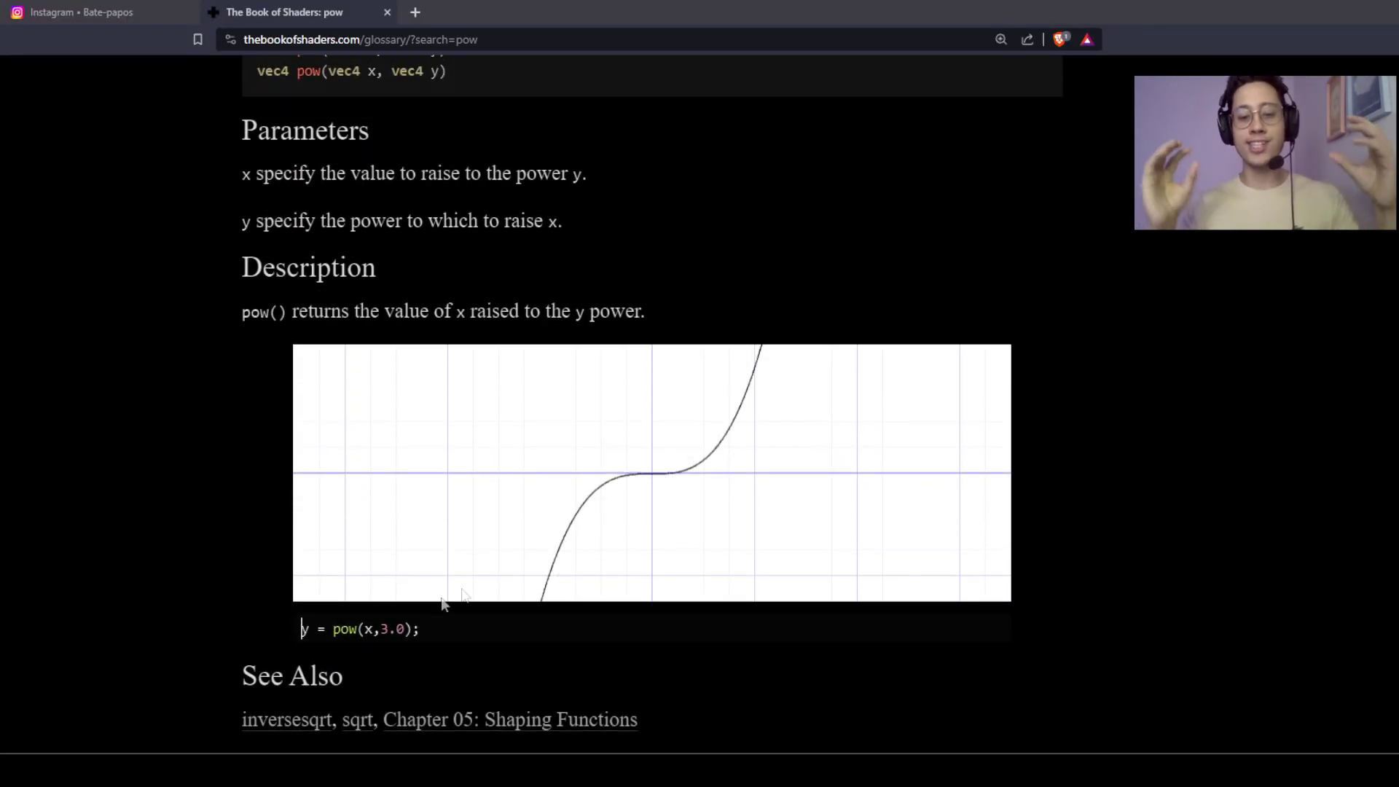
# Step: On The Book of Shaders page in the browser, change the graphed function to y = pow(x,2.0) and examine the curve
pyautogui.click(386, 628)
pyautogui.press('Delete')
pyautogui.write('2')
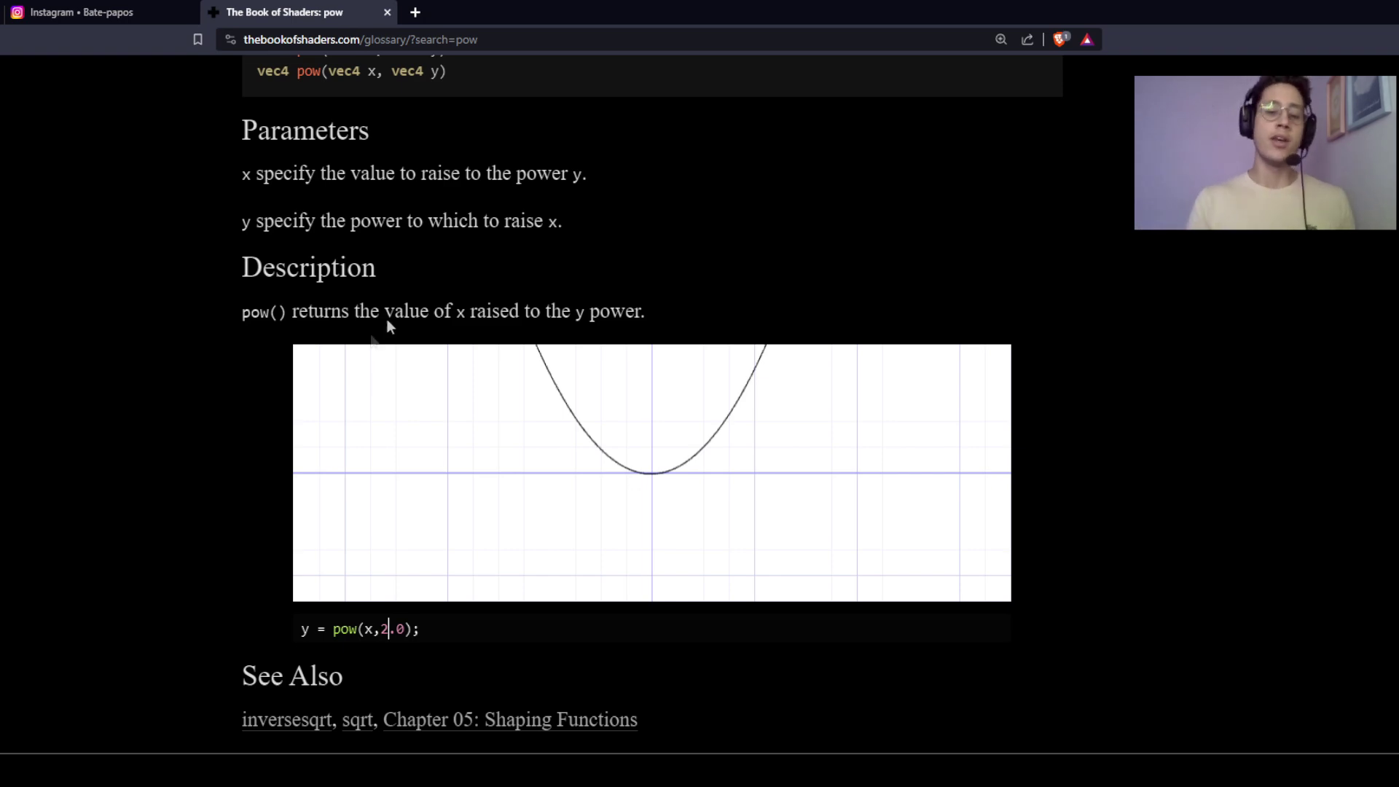
pyautogui.keyDown('ctrl'); pyautogui.scroll(3, 387, 321); pyautogui.keyUp('ctrl')
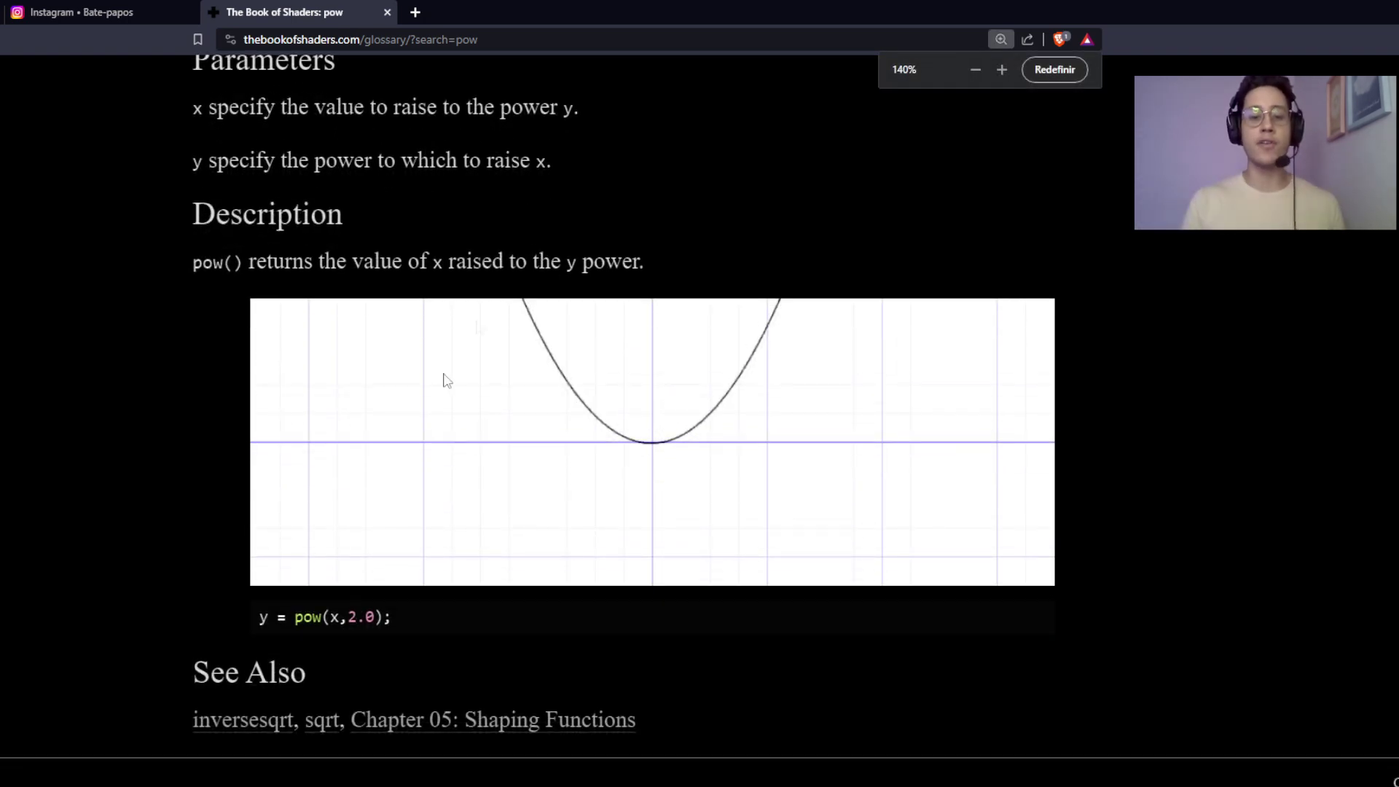
# Step: Open the glossary entry for abs and read through its description and graph
pyautogui.click(535, 41)
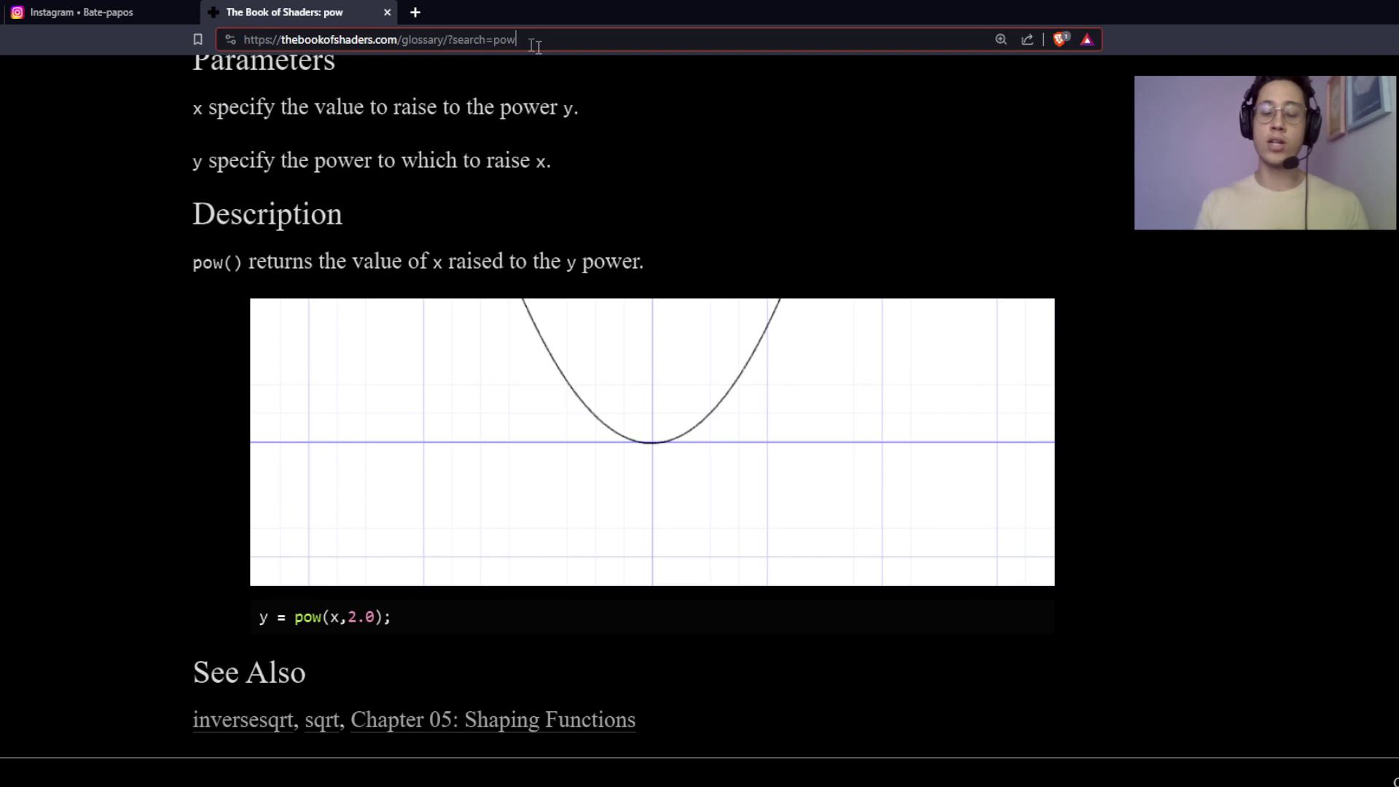
pyautogui.moveTo(552, 36); pyautogui.dragTo(489, 34)
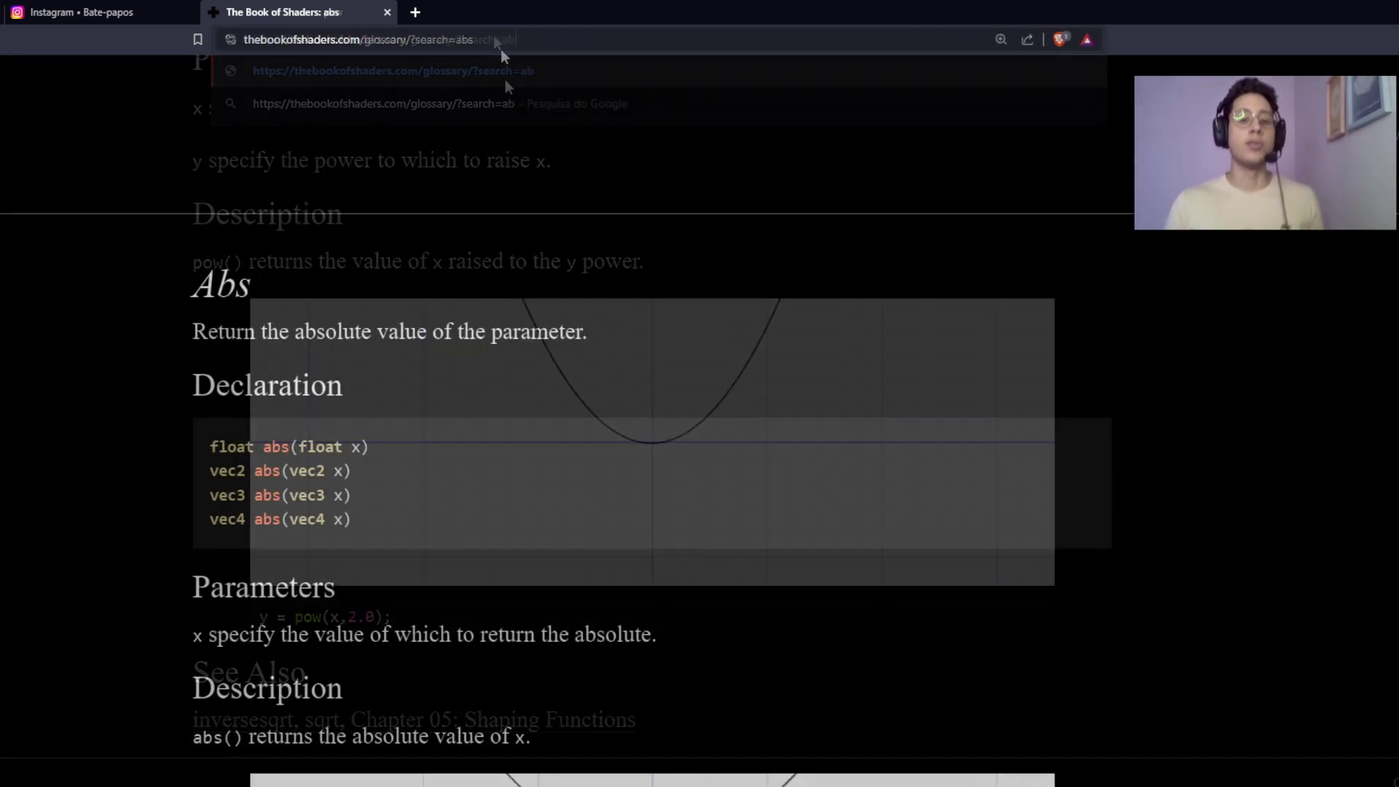
pyautogui.scroll(-5, 505, 285)
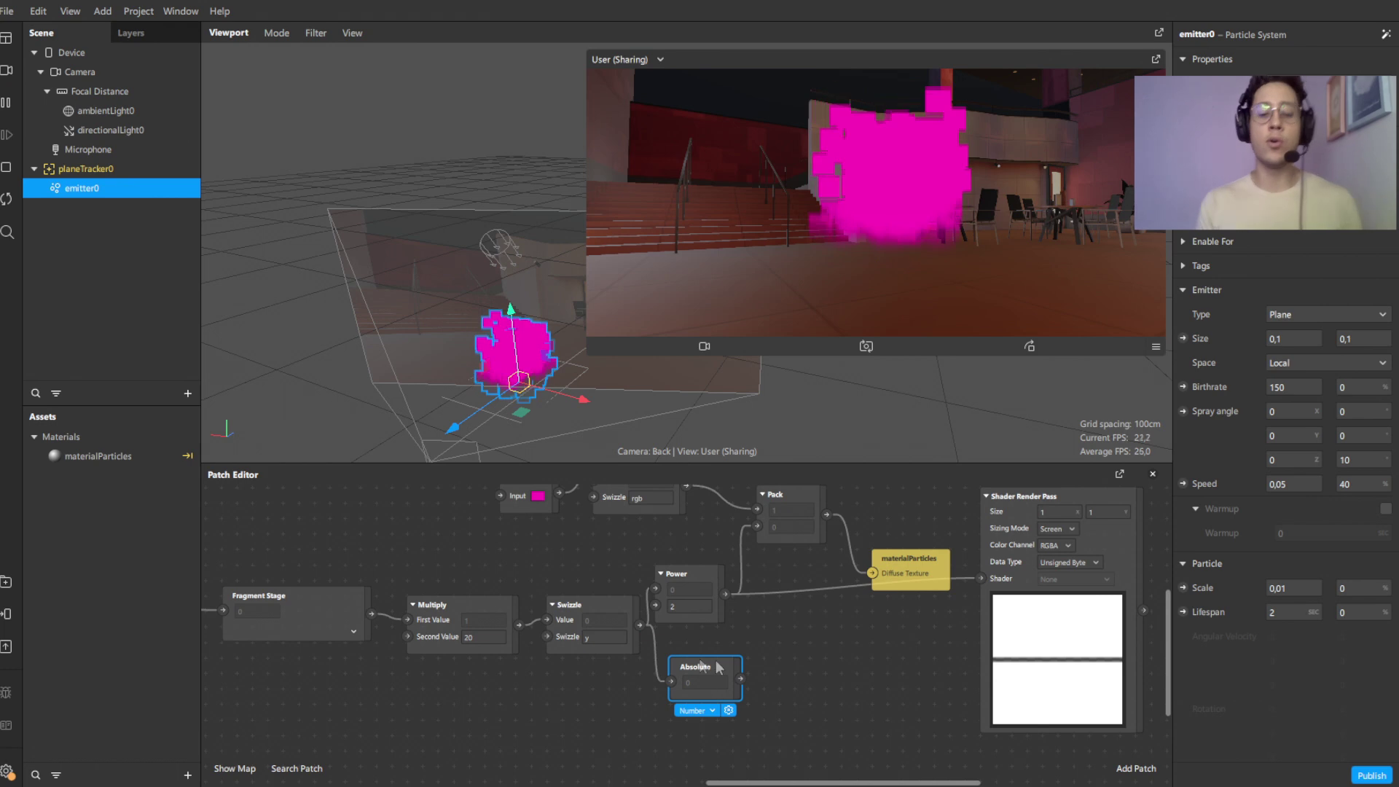
# Step: Back in the patch graph, connect the Absolute patch's output to the Shader input of the Shader Render Pass
pyautogui.scroll(1, 719, 668)
pyautogui.moveTo(742, 679); pyautogui.dragTo(990, 581)
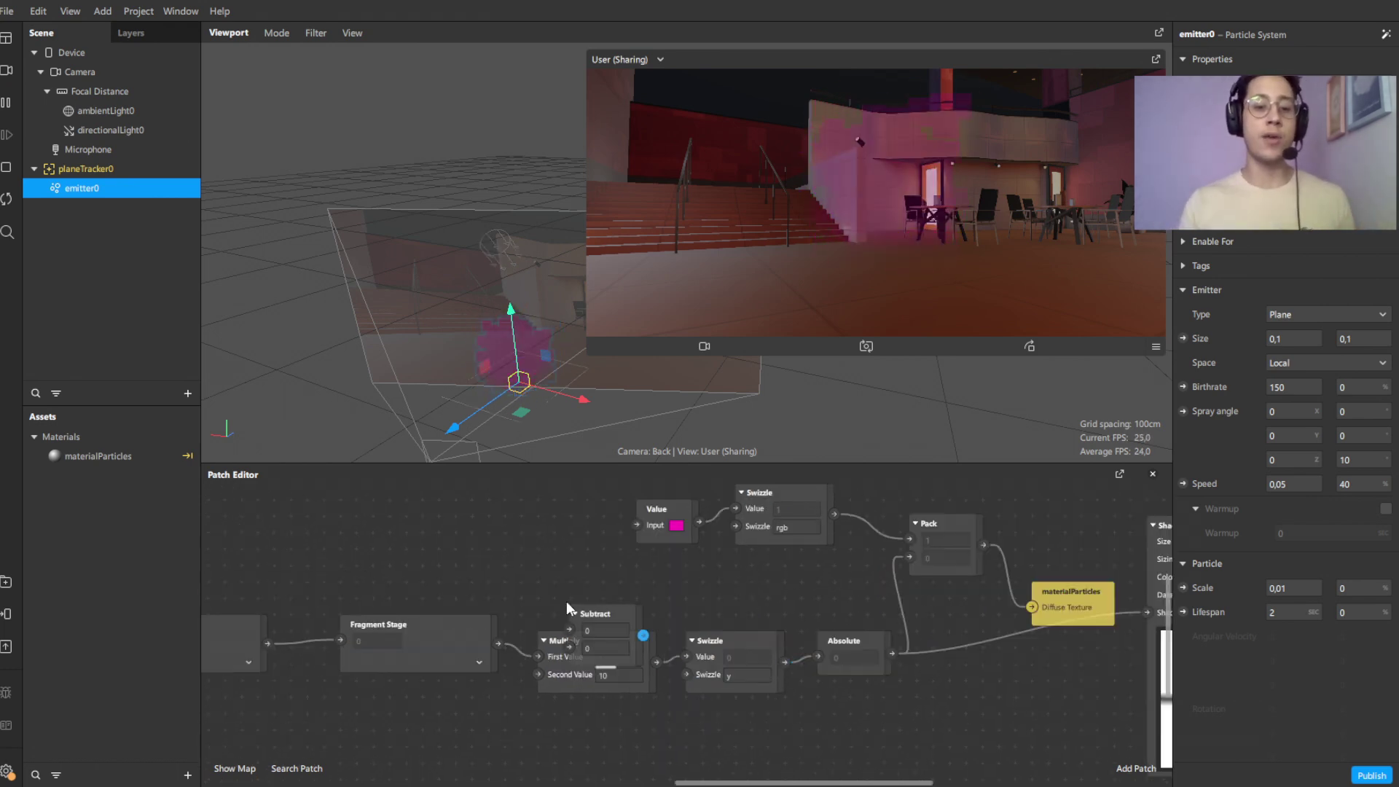
# Step: Insert the Subtract patch between Fragment Stage and the Multiply patch, and rename the Multiply patch to Scale
pyautogui.moveTo(566, 601); pyautogui.dragTo(459, 562)
pyautogui.doubleClick(565, 641)
pyautogui.write('Scale')
pyautogui.moveTo(503, 628); pyautogui.dragTo(538, 666)
# Step: Set the Subtract patch's second value to 0,05 to offset the gradient
pyautogui.doubleClick(455, 576)
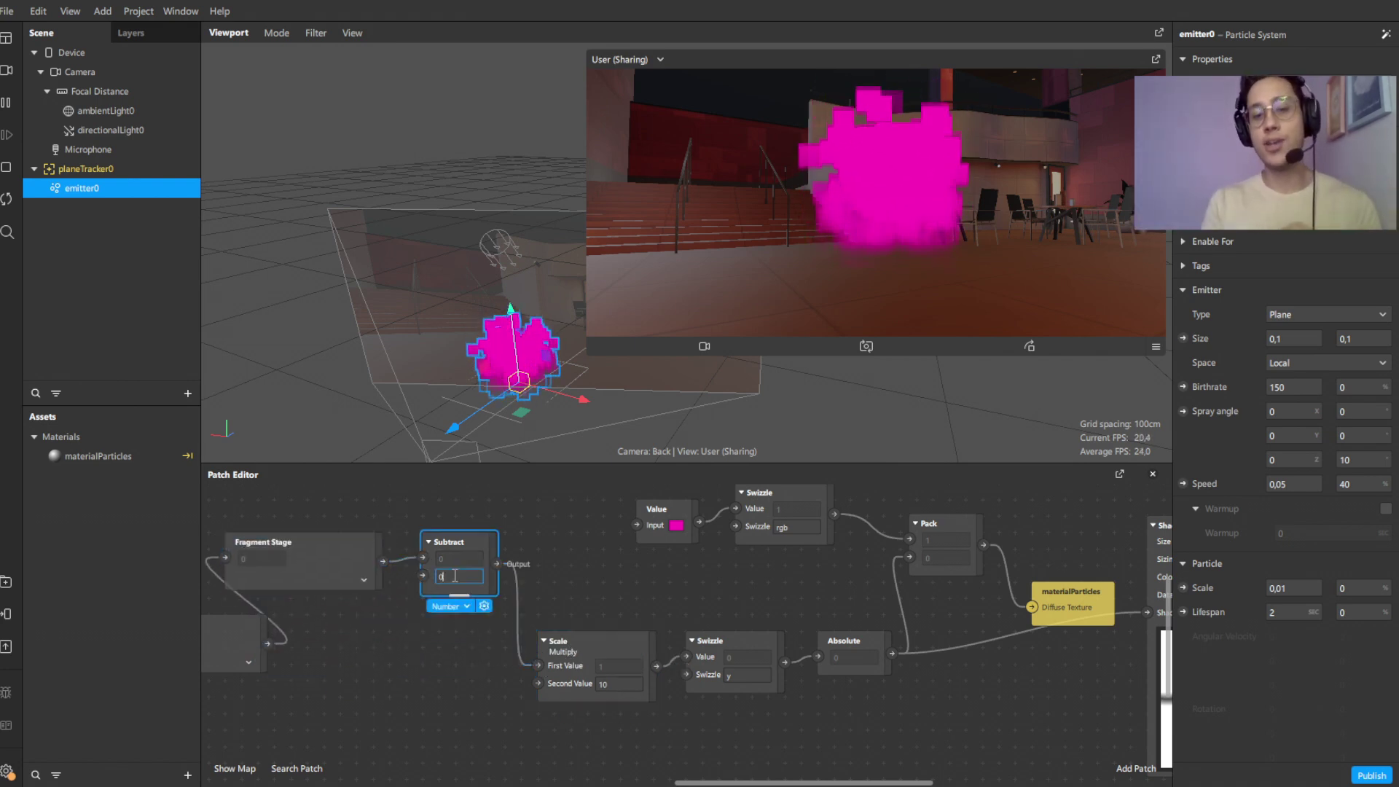
pyautogui.write('-0,05')
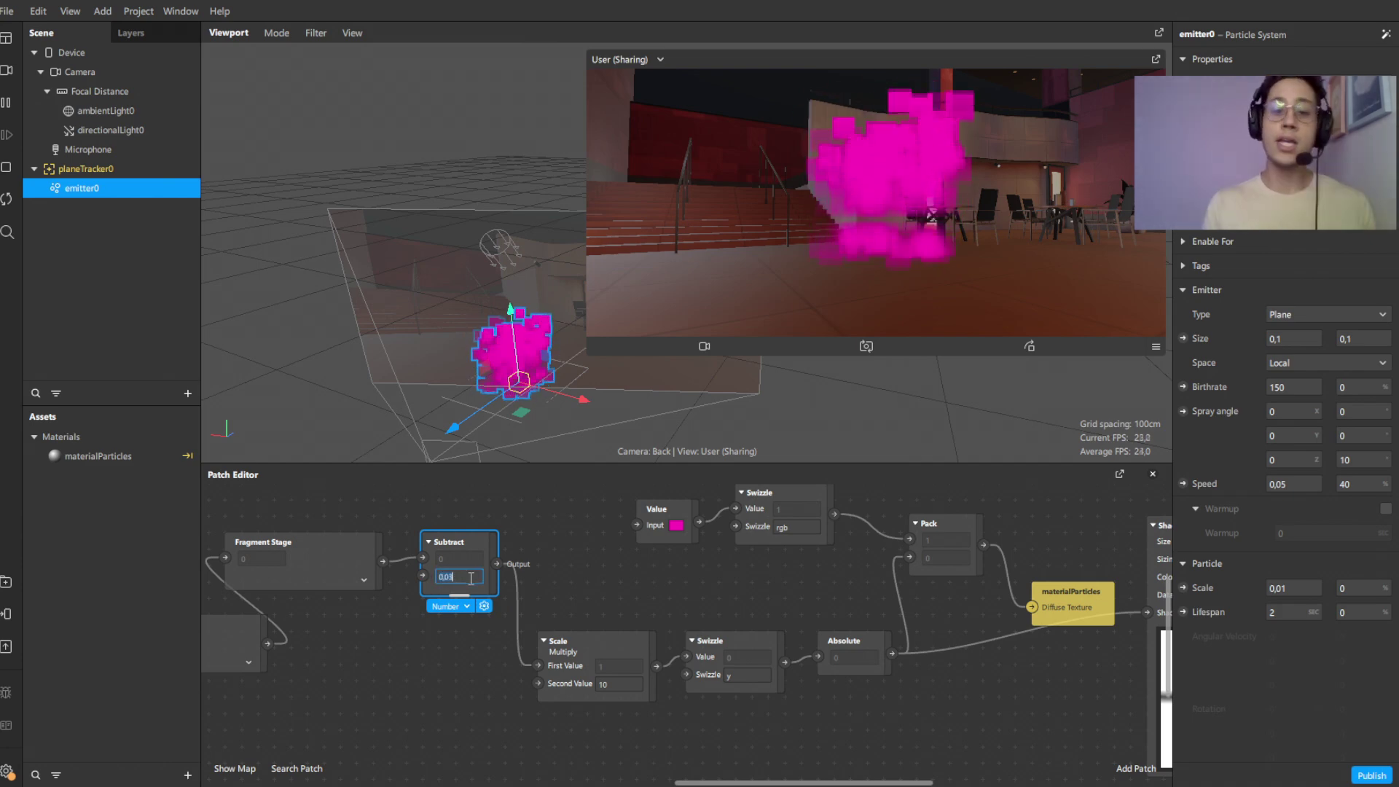
pyautogui.press('Return')
# Step: Move the particle material aside and paste a Subtract patch after Absolute that computes 1 minus its output
pyautogui.scroll(-3, 806, 640)
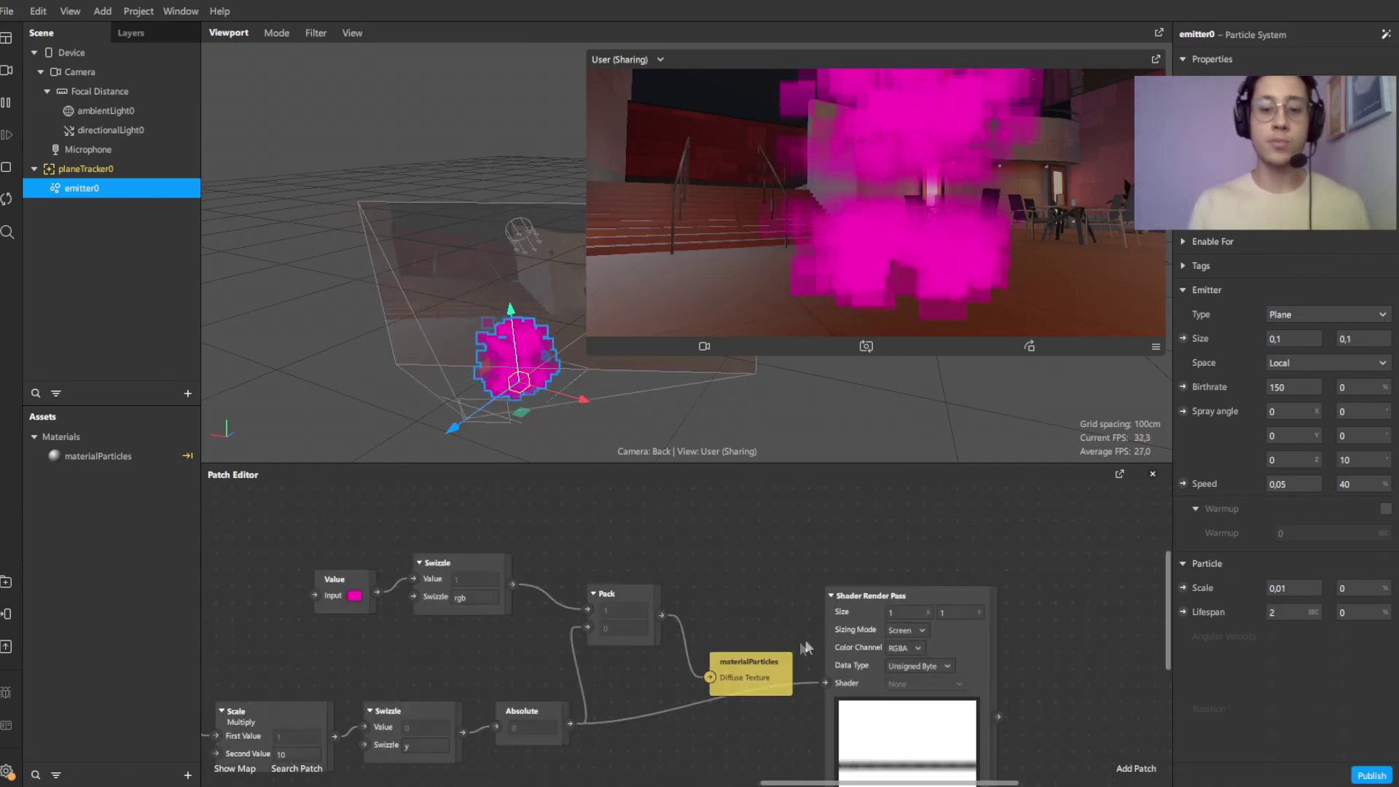
pyautogui.moveTo(824, 632); pyautogui.dragTo(877, 624)
pyautogui.scroll(2, 815, 645)
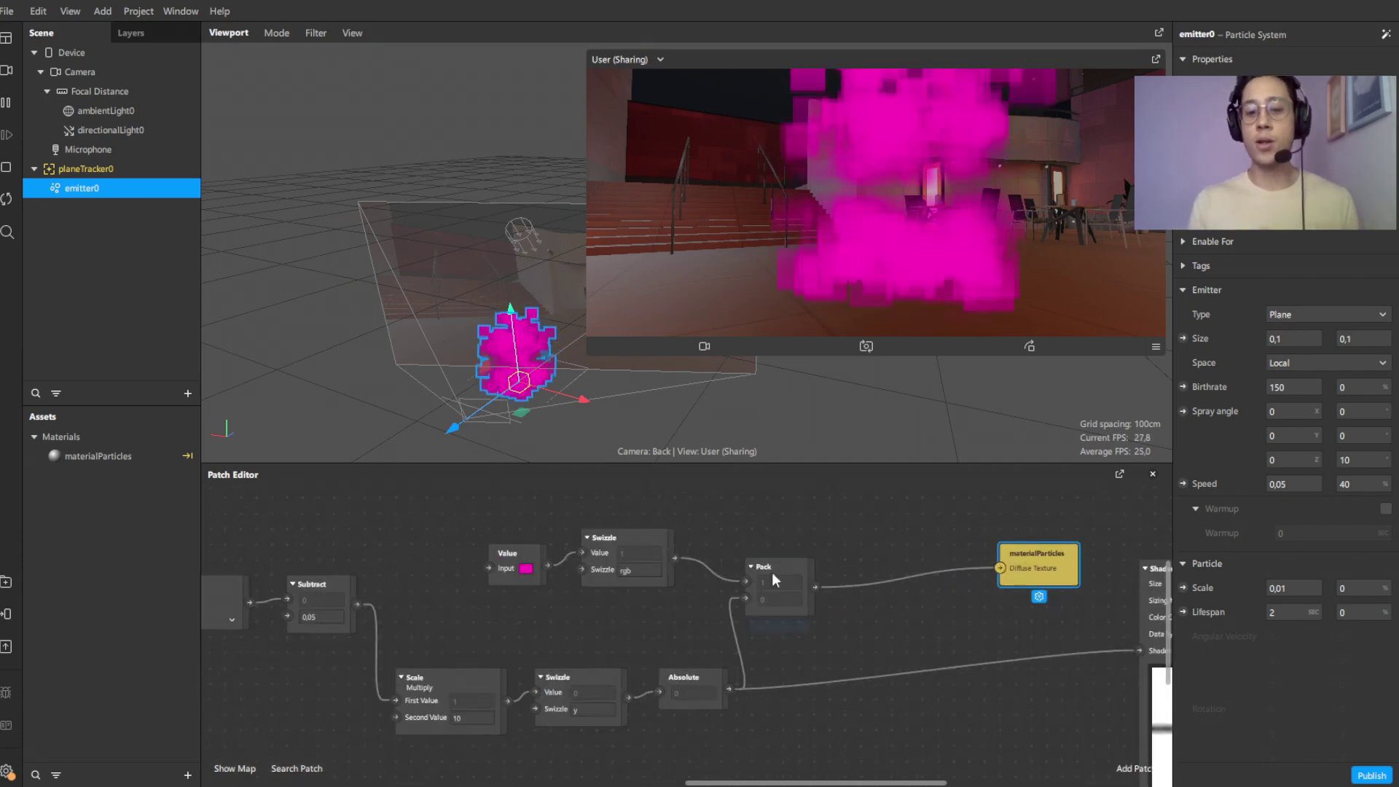
pyautogui.click(821, 659)
pyautogui.hotkey('ctrl', 'v')
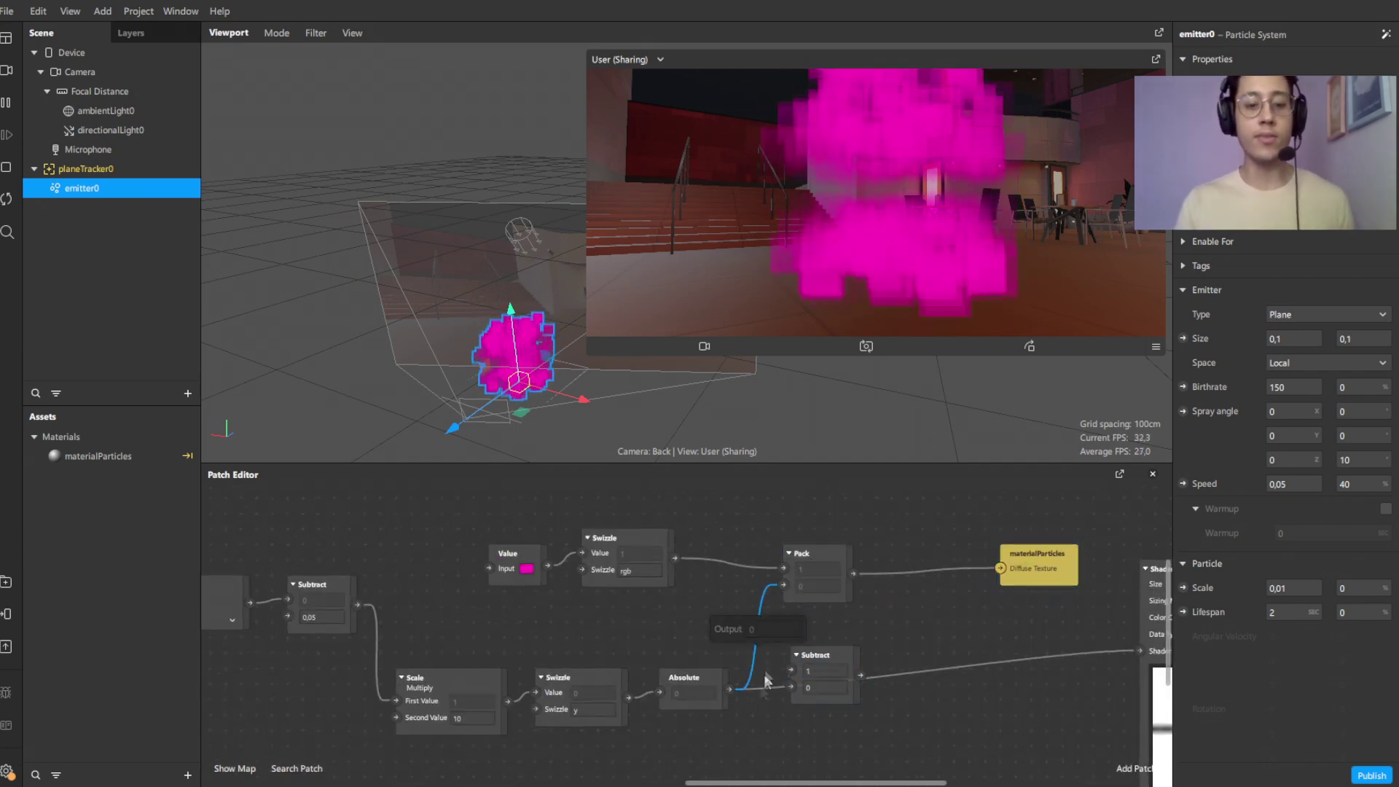
pyautogui.moveTo(730, 689); pyautogui.dragTo(1091, 645)
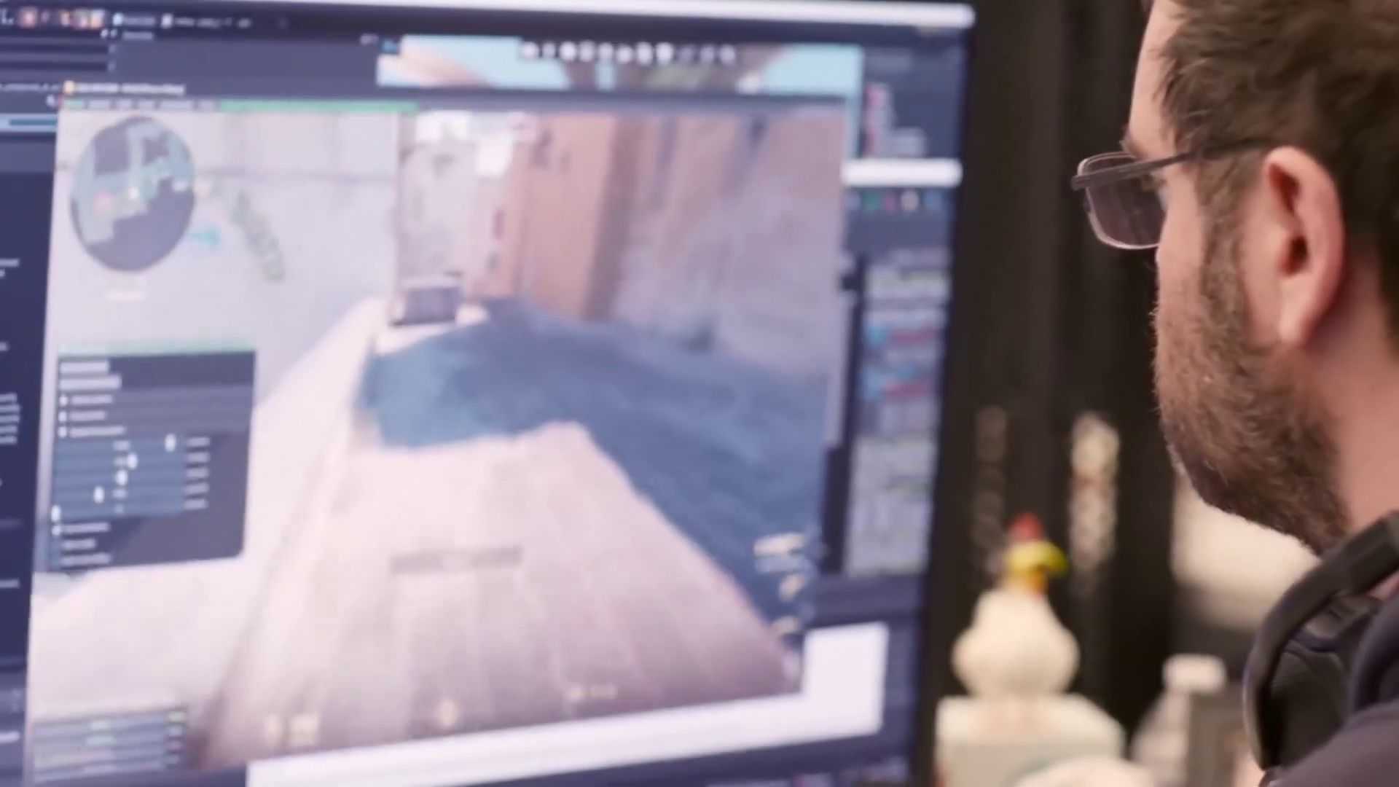
# Step: Adjust the gradient by setting the first Subtract patch's second value to 0,05 and the Scale patch's second value to 20
pyautogui.click(573, 599)
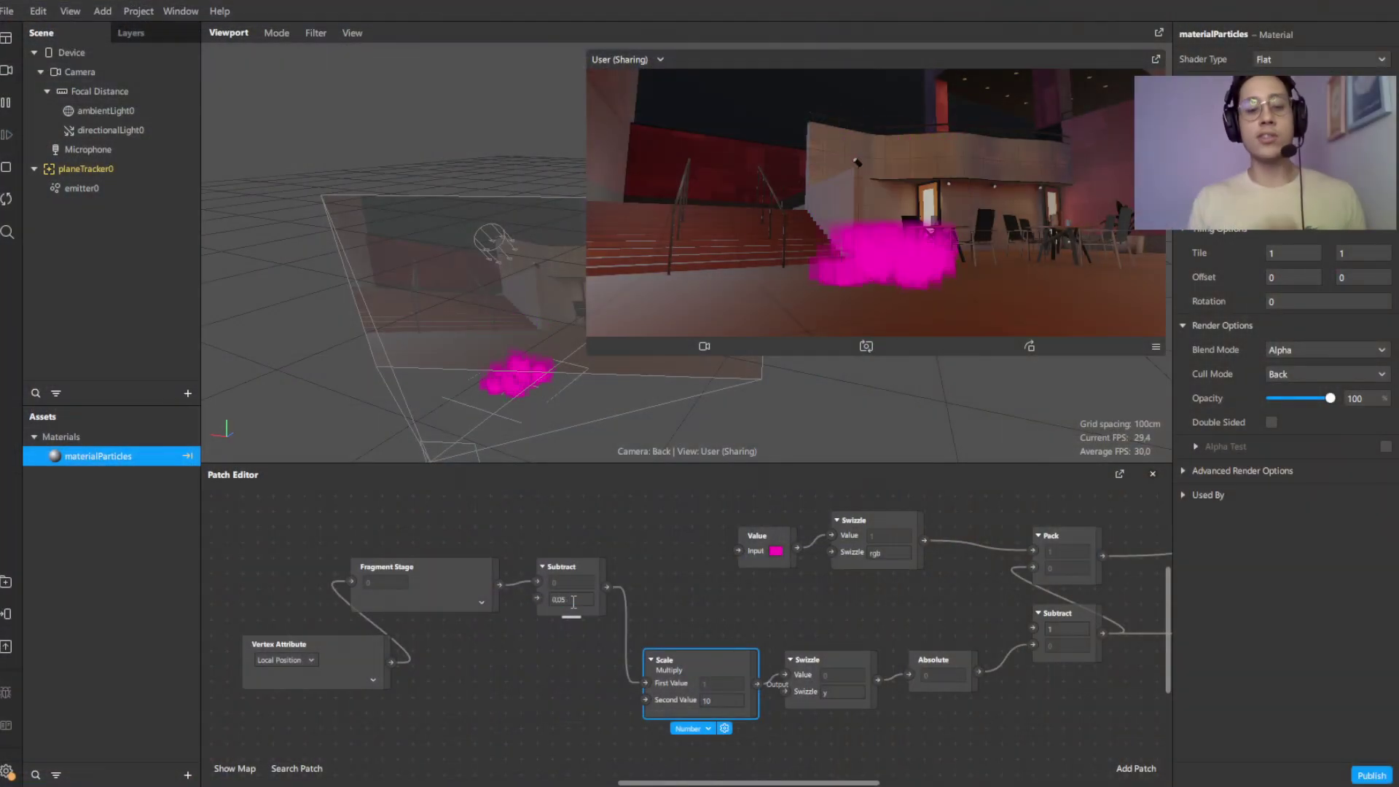
pyautogui.click(713, 698)
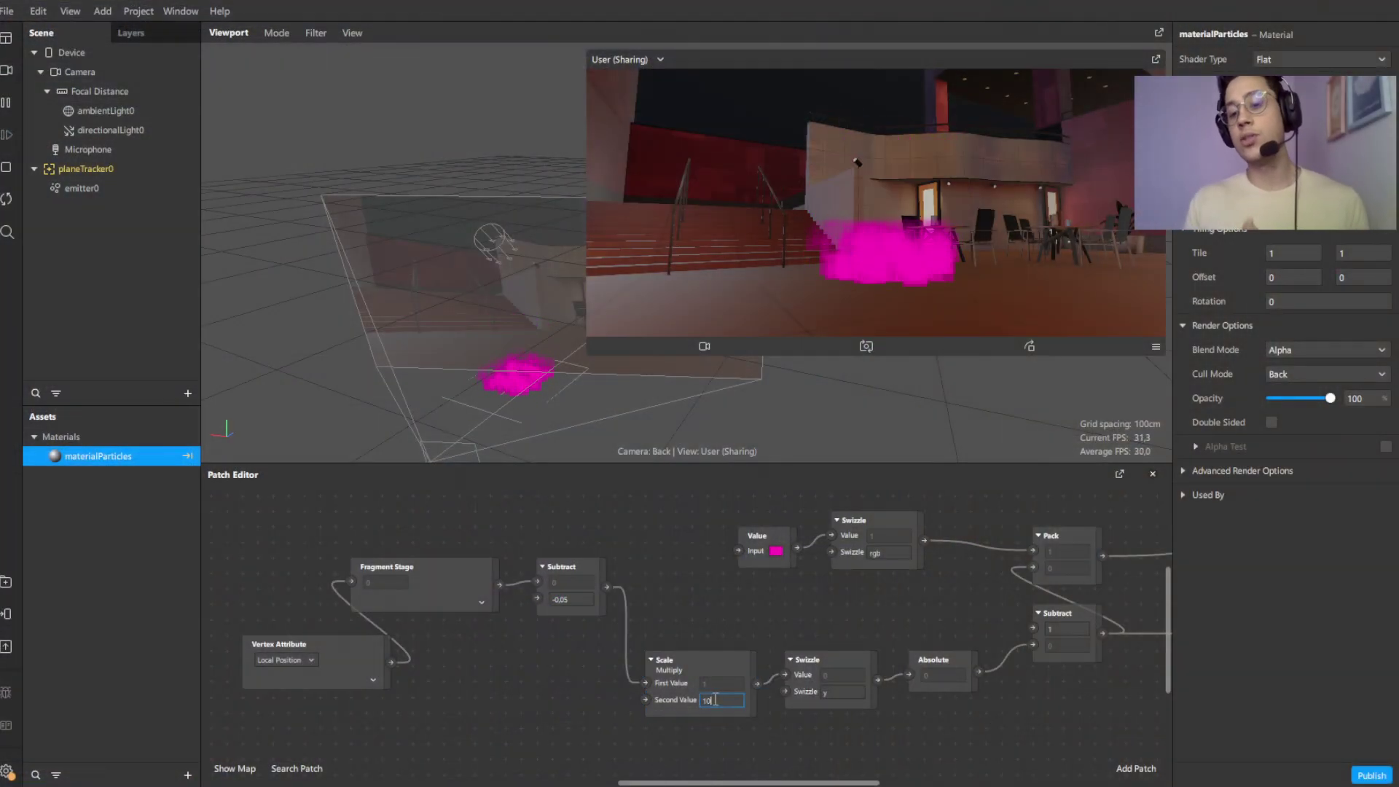
pyautogui.press('Escape')
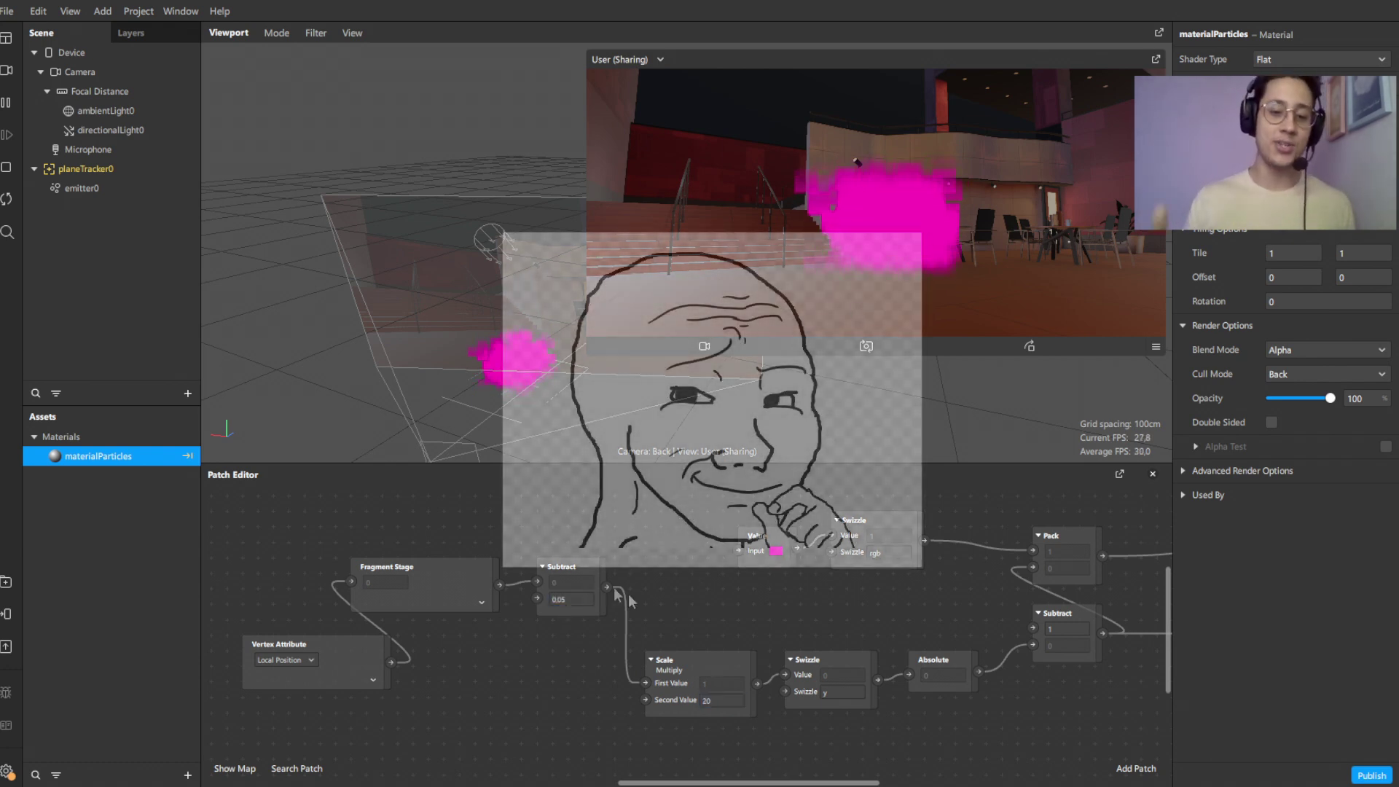
# Step: Rearrange the Scale, Swizzle and Absolute patches into a tidy chain between the two Subtract patches
pyautogui.hotkey('ctrl', 'c')
pyautogui.hotkey('ctrl', 'v')
pyautogui.moveTo(659, 659); pyautogui.dragTo(597, 660)
pyautogui.moveTo(801, 659); pyautogui.dragTo(849, 660)
pyautogui.moveTo(695, 684); pyautogui.dragTo(732, 631)
pyautogui.click(763, 627)
pyautogui.press('Delete')
pyautogui.hscroll(5, 584, 630)
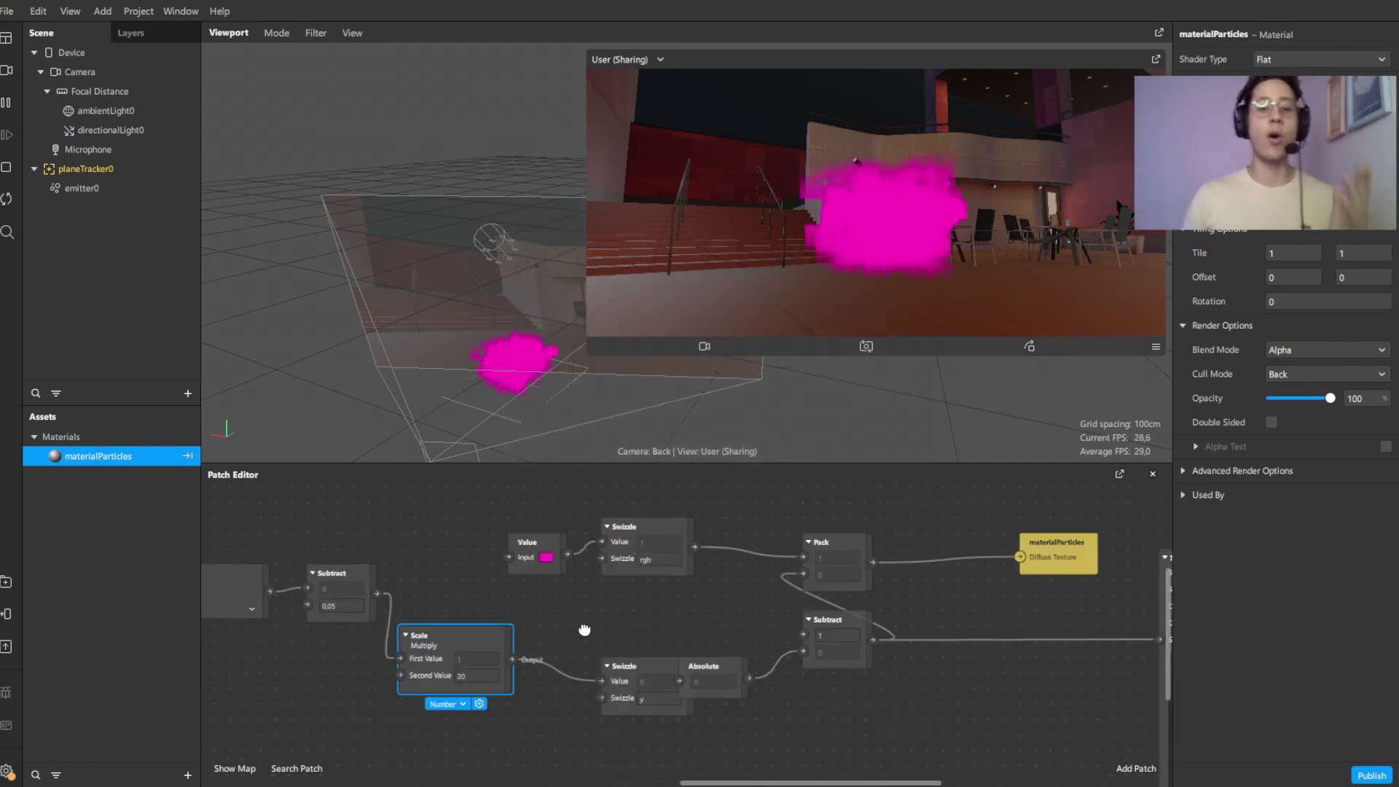
pyautogui.moveTo(619, 666); pyautogui.dragTo(572, 650)
pyautogui.moveTo(703, 666); pyautogui.dragTo(750, 651)
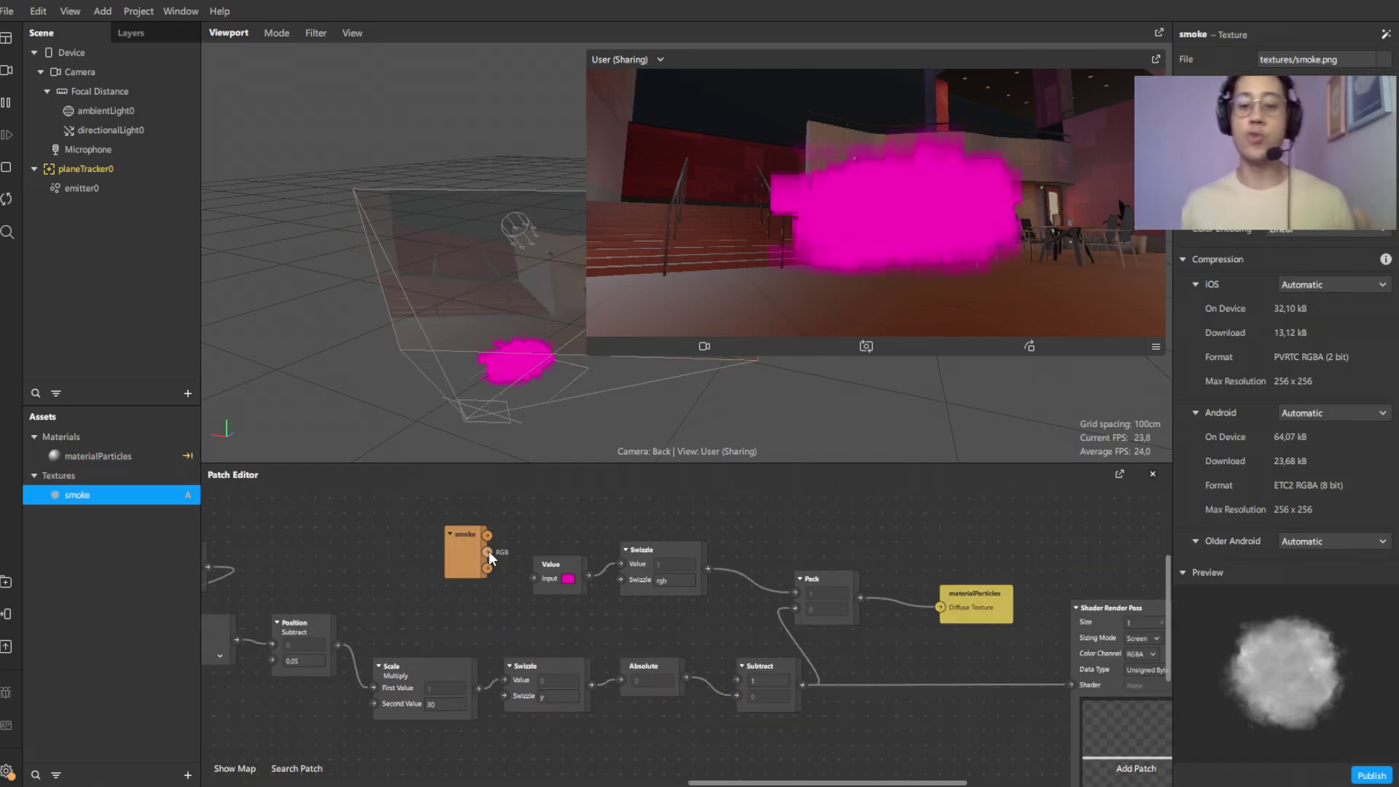
# Step: Replace the pink Value and its rgb Swizzle with the smoke texture, wiring its RGB to Pack and its alpha to Subtract's first input
pyautogui.moveTo(487, 552); pyautogui.dragTo(789, 590)
pyautogui.moveTo(553, 584); pyautogui.dragTo(570, 583)
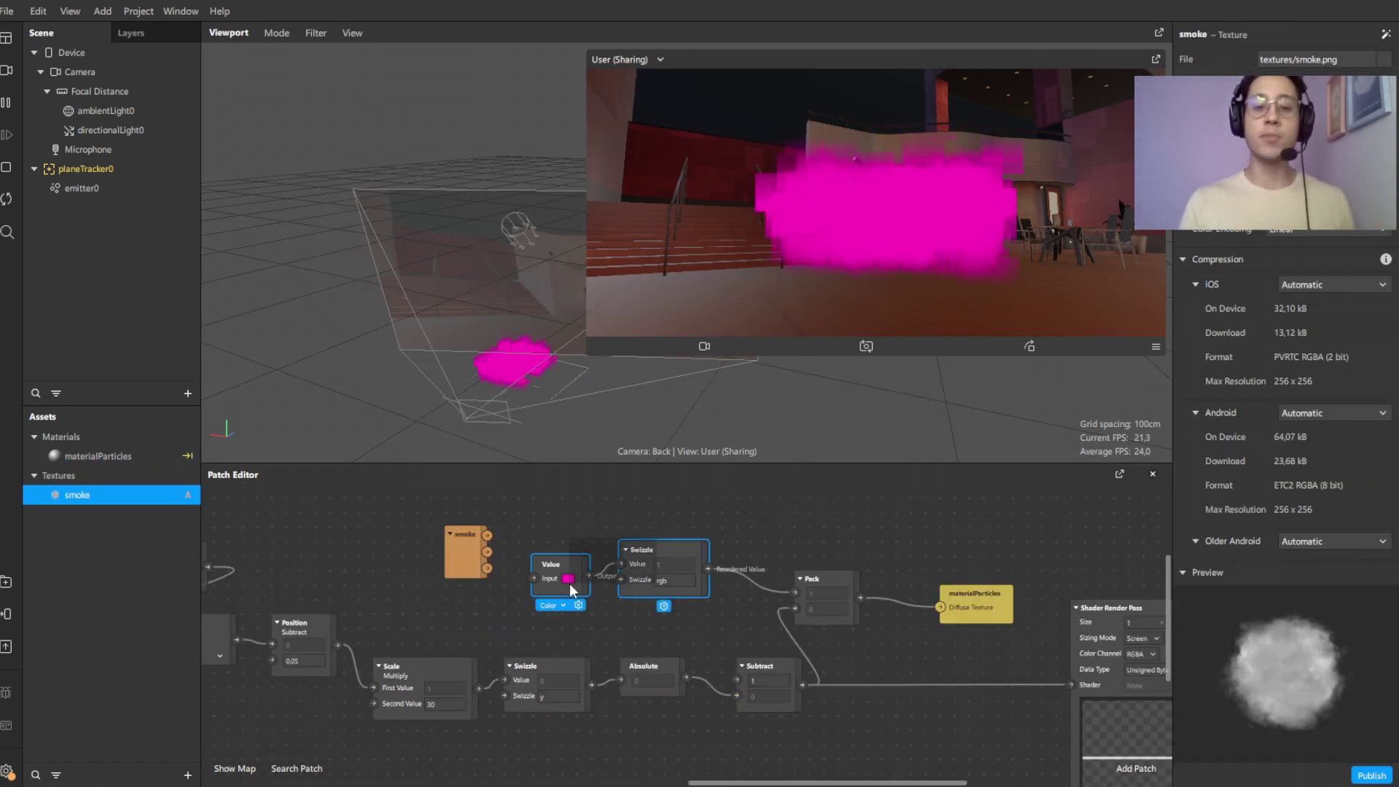
pyautogui.press('Delete')
pyautogui.moveTo(487, 552); pyautogui.dragTo(799, 593)
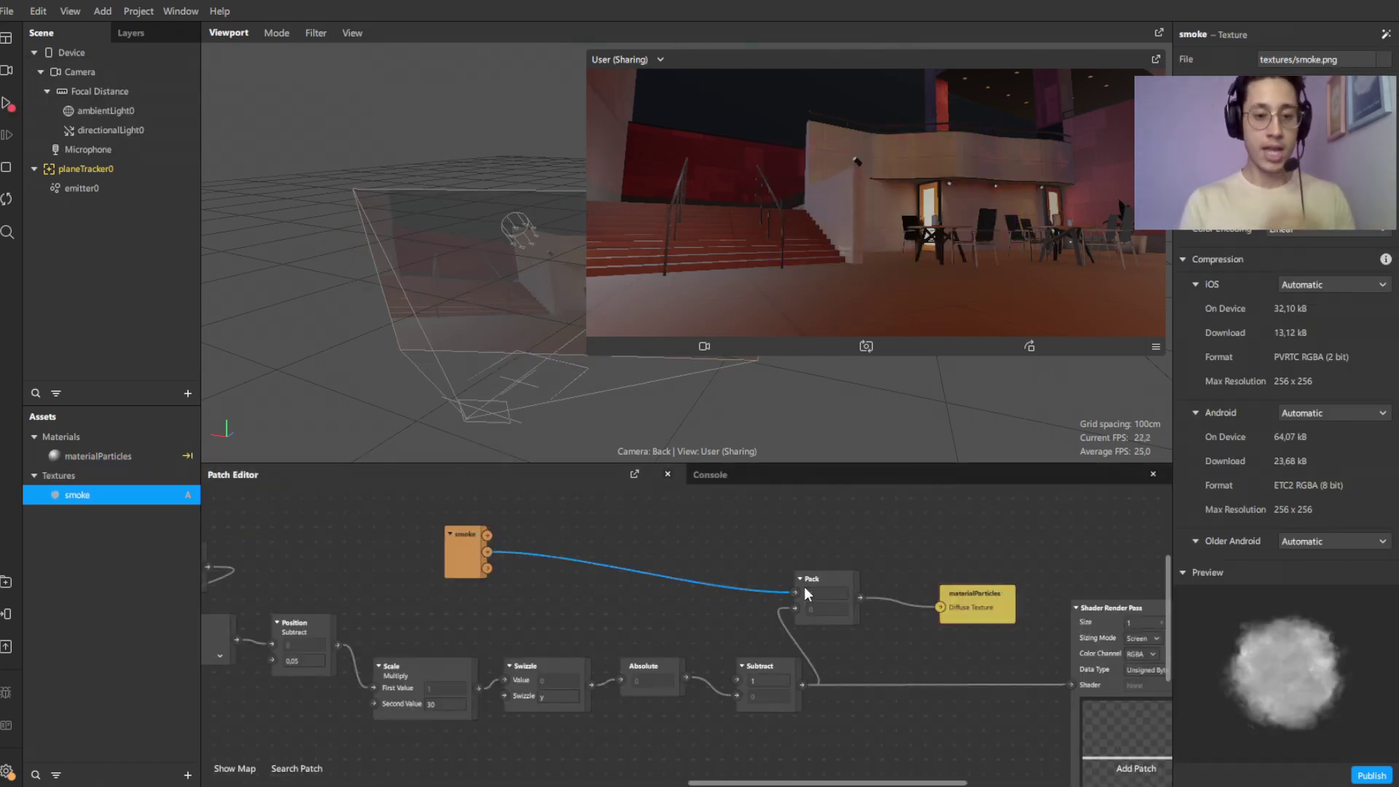
pyautogui.click(804, 587)
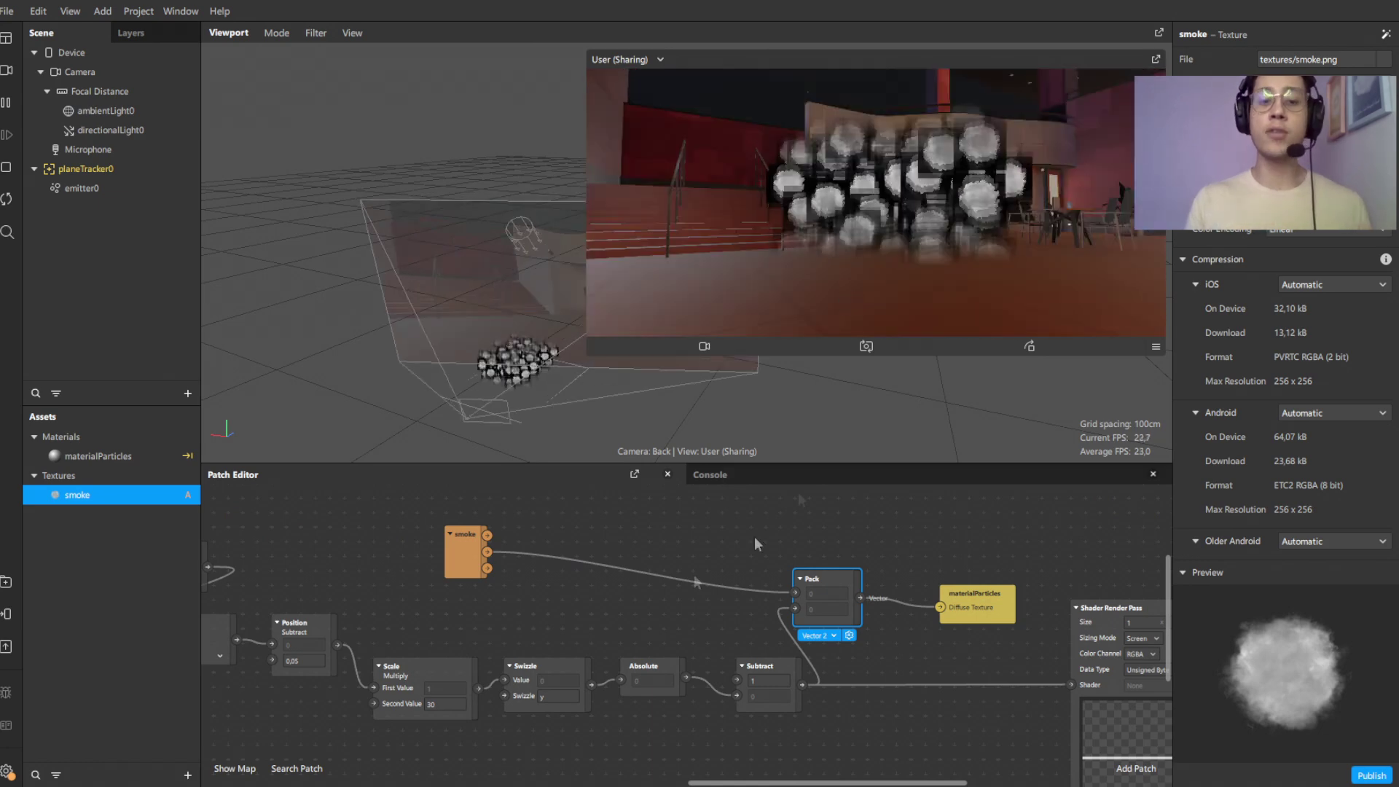
pyautogui.moveTo(487, 568); pyautogui.dragTo(736, 679)
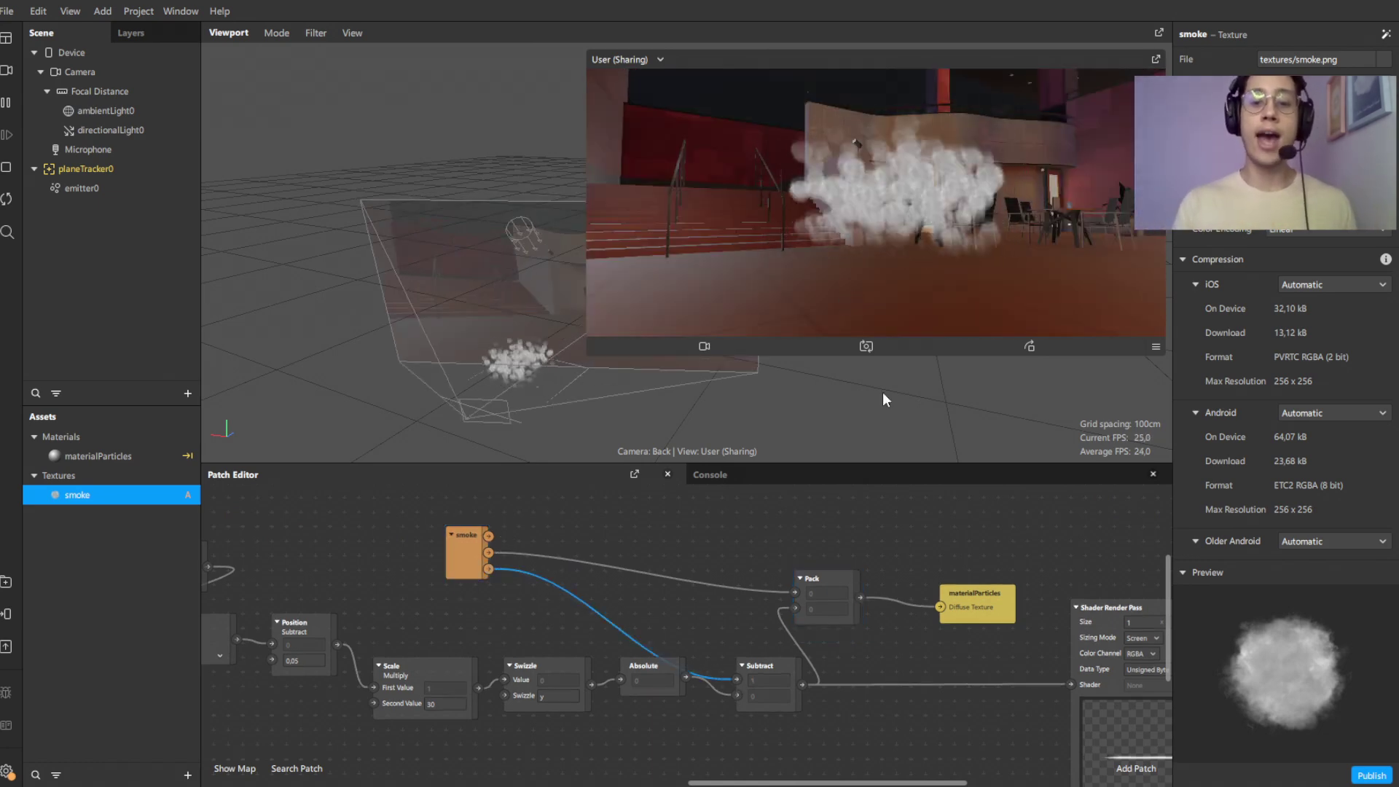
# Step: Set emitter0's speed to 0,04 and open its particle lifespan value for editing
pyautogui.click(81, 188)
pyautogui.click(1287, 485)
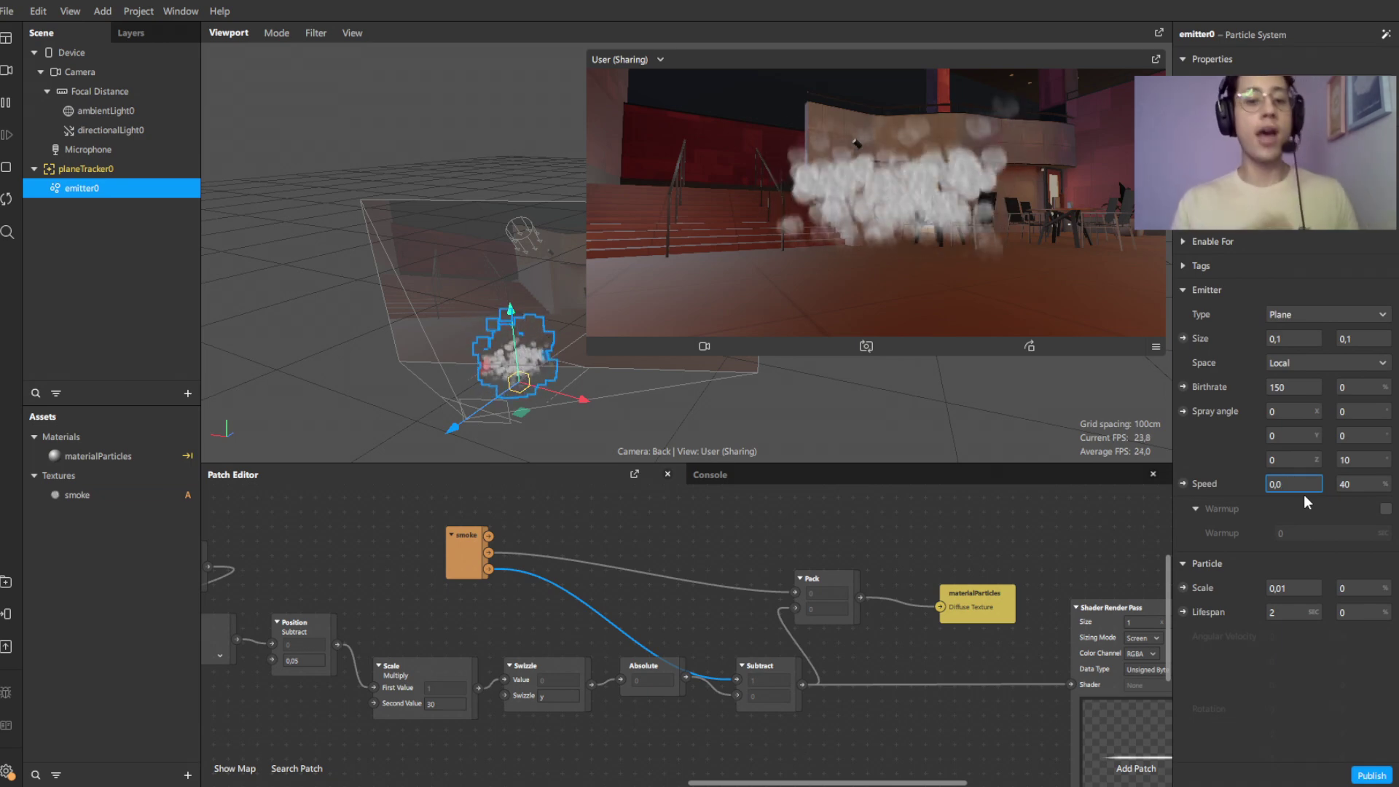
pyautogui.write('0,04')
pyautogui.click(1287, 612)
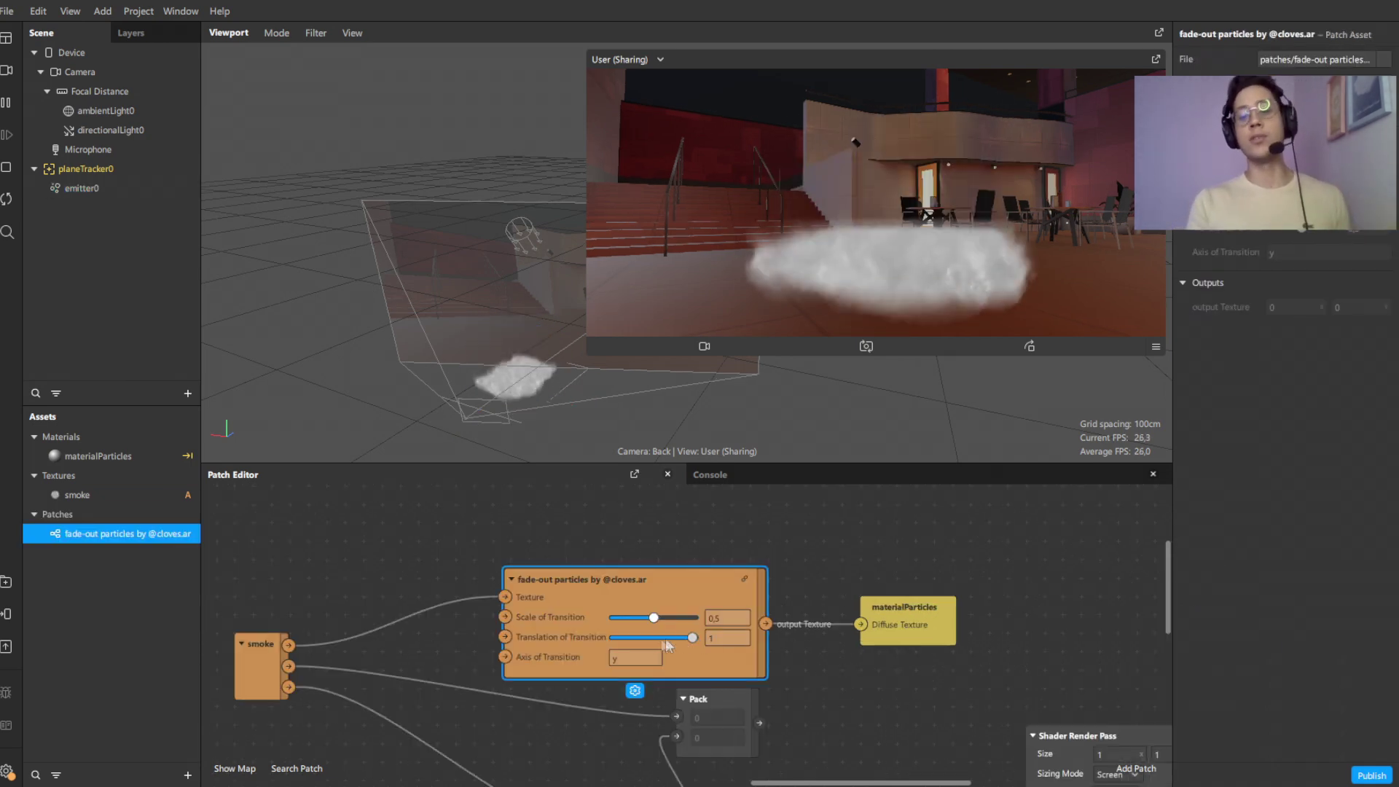
# Step: Set the fade-out particles patch's Scale of Transition to 0,8263 and Translation of Transition to 0,68039, and reposition the connected patches
pyautogui.click(666, 639)
pyautogui.click(694, 618)
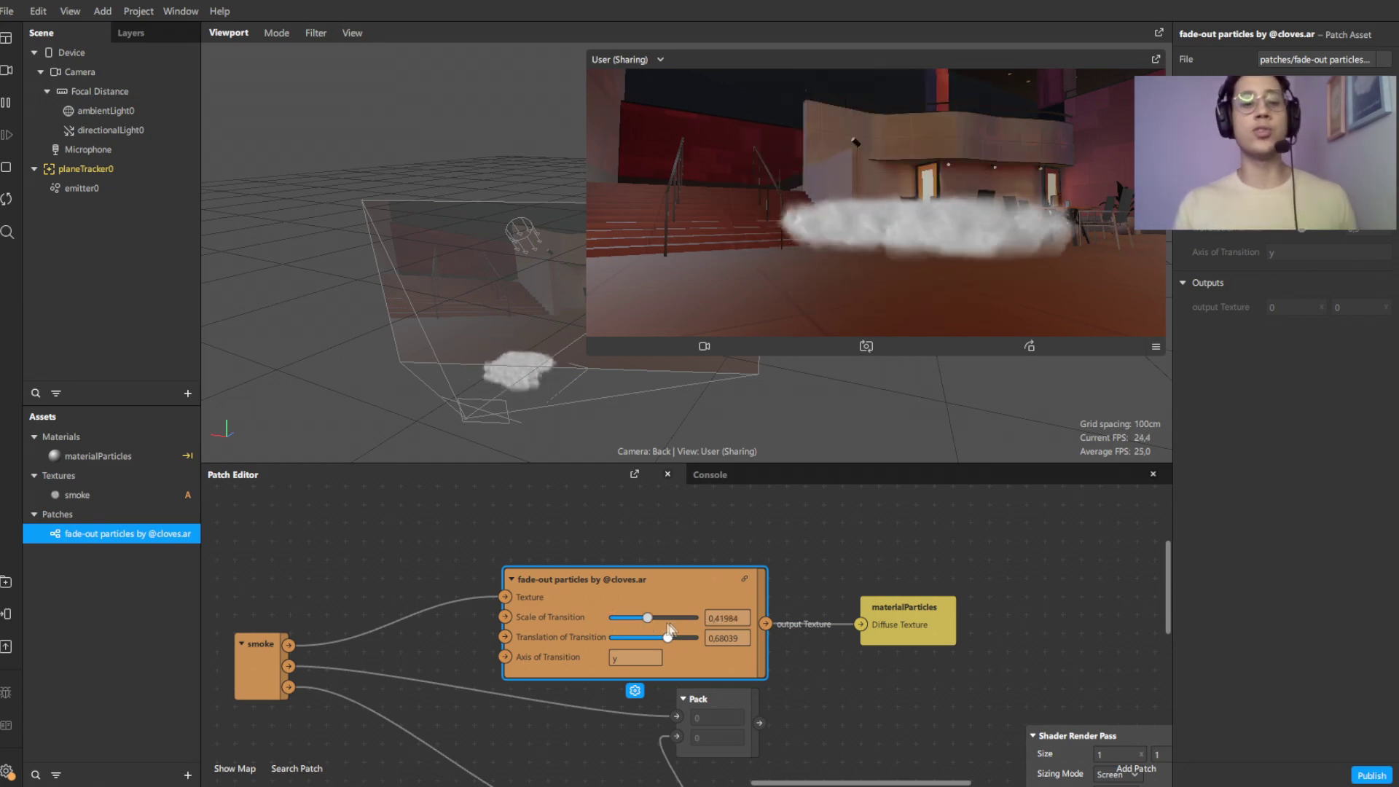
pyautogui.moveTo(641, 618); pyautogui.dragTo(640, 556)
pyautogui.click(895, 610)
pyautogui.scroll(-3, 895, 610)
pyautogui.click(475, 628)
pyautogui.moveTo(893, 609); pyautogui.dragTo(893, 559)
# Step: Import the Scale-in Scale-out Particles patch and wire it between the smoke texture's RGBA output and materialParticles' Diffuse Texture
pyautogui.rightClick(180, 531)
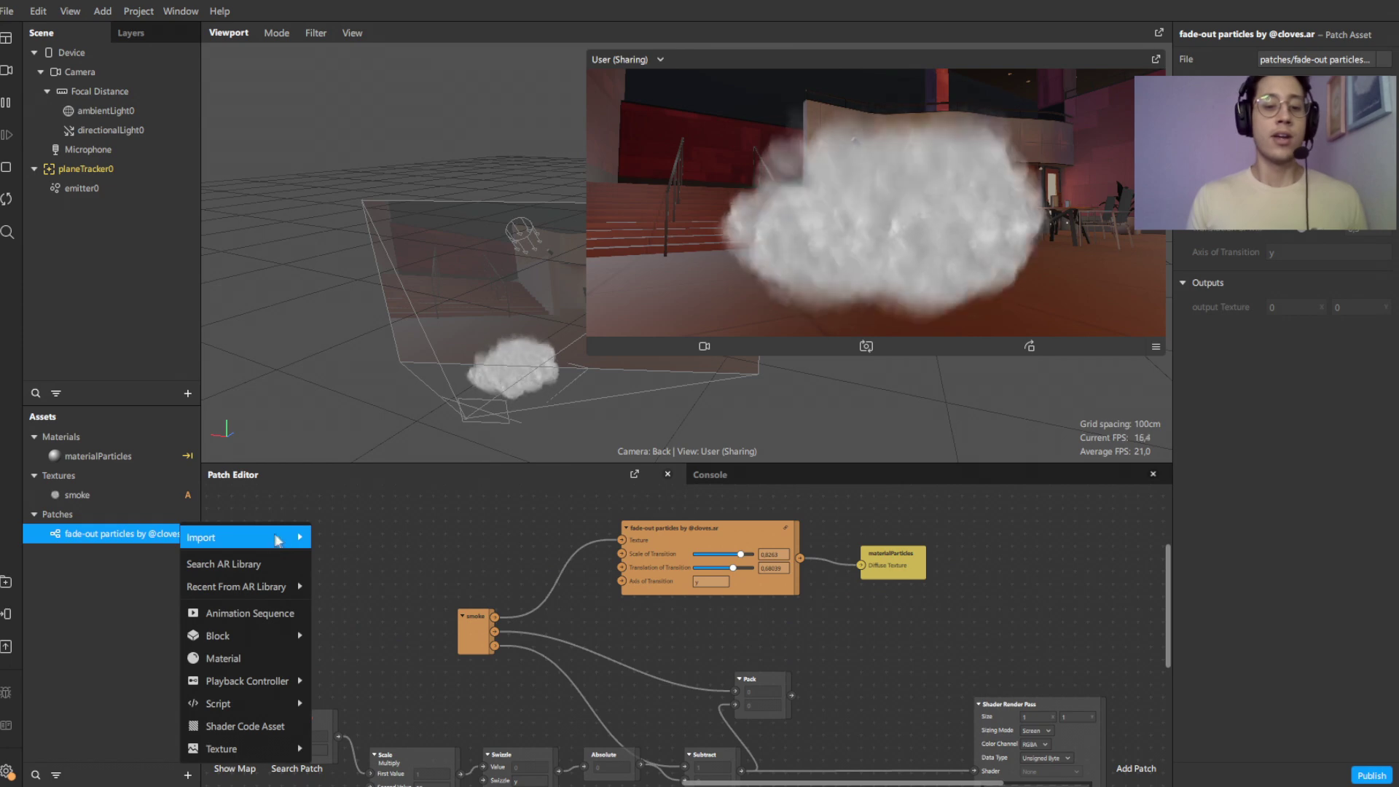
pyautogui.moveTo(240, 537)
pyautogui.click(353, 537)
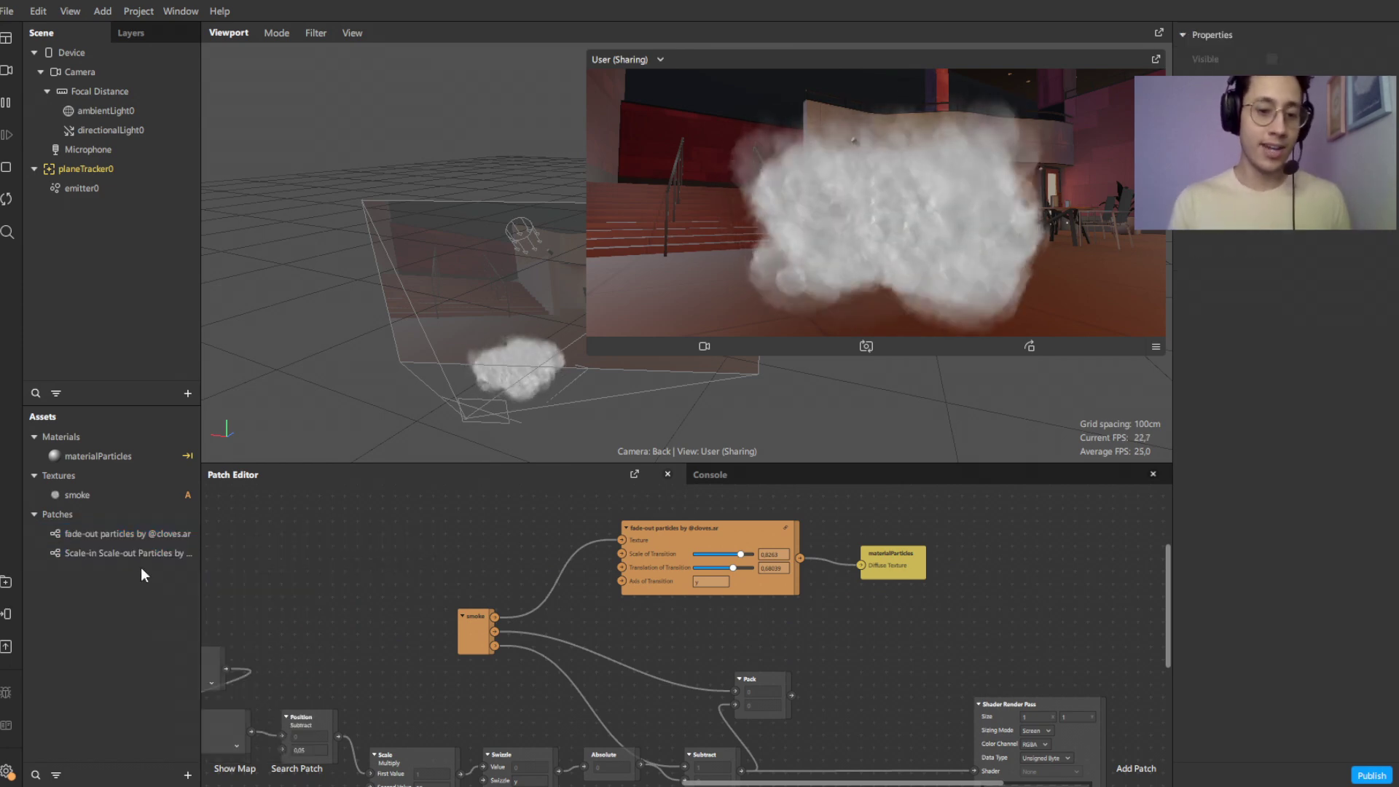
pyautogui.moveTo(138, 554); pyautogui.dragTo(605, 563)
pyautogui.scroll(3, 488, 628)
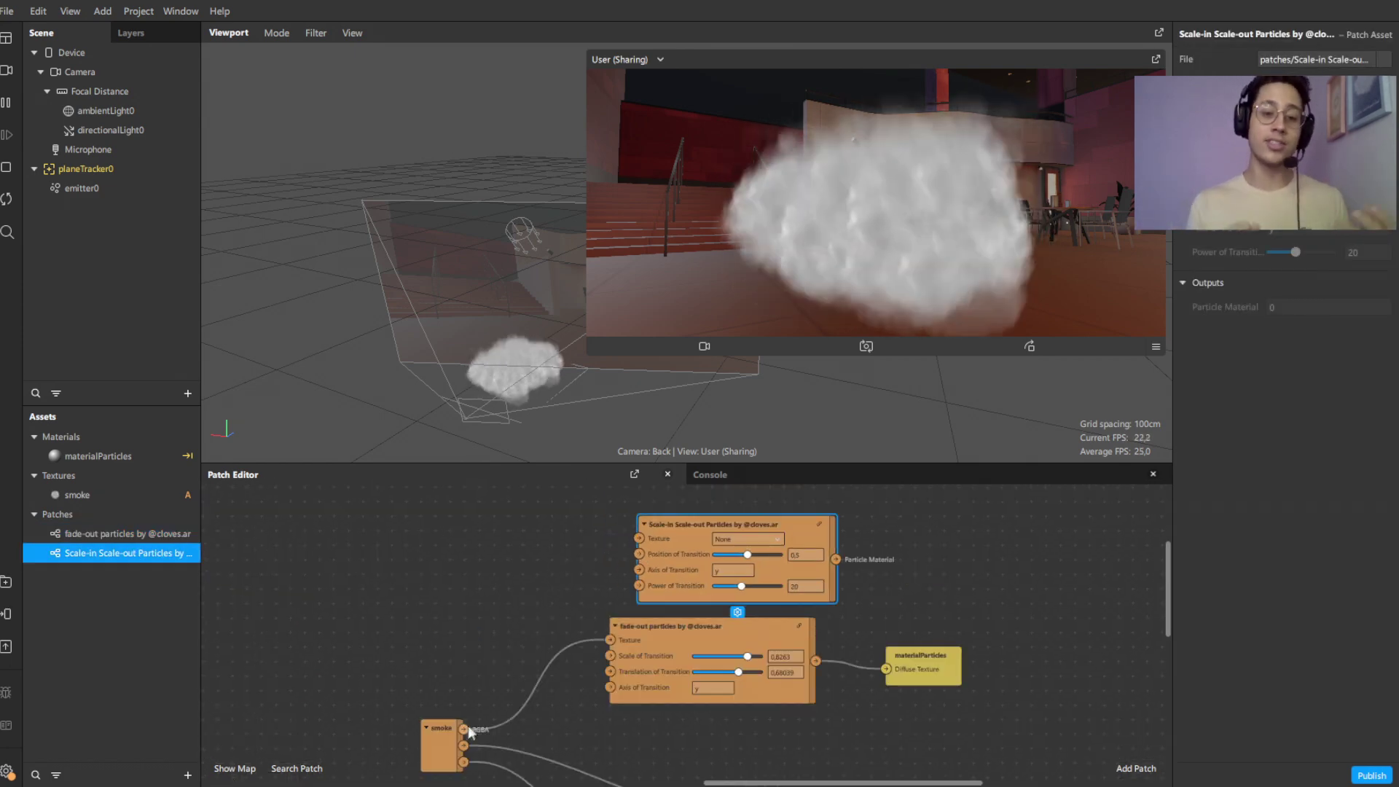
pyautogui.moveTo(463, 728); pyautogui.dragTo(639, 537)
pyautogui.moveTo(836, 559); pyautogui.dragTo(979, 611)
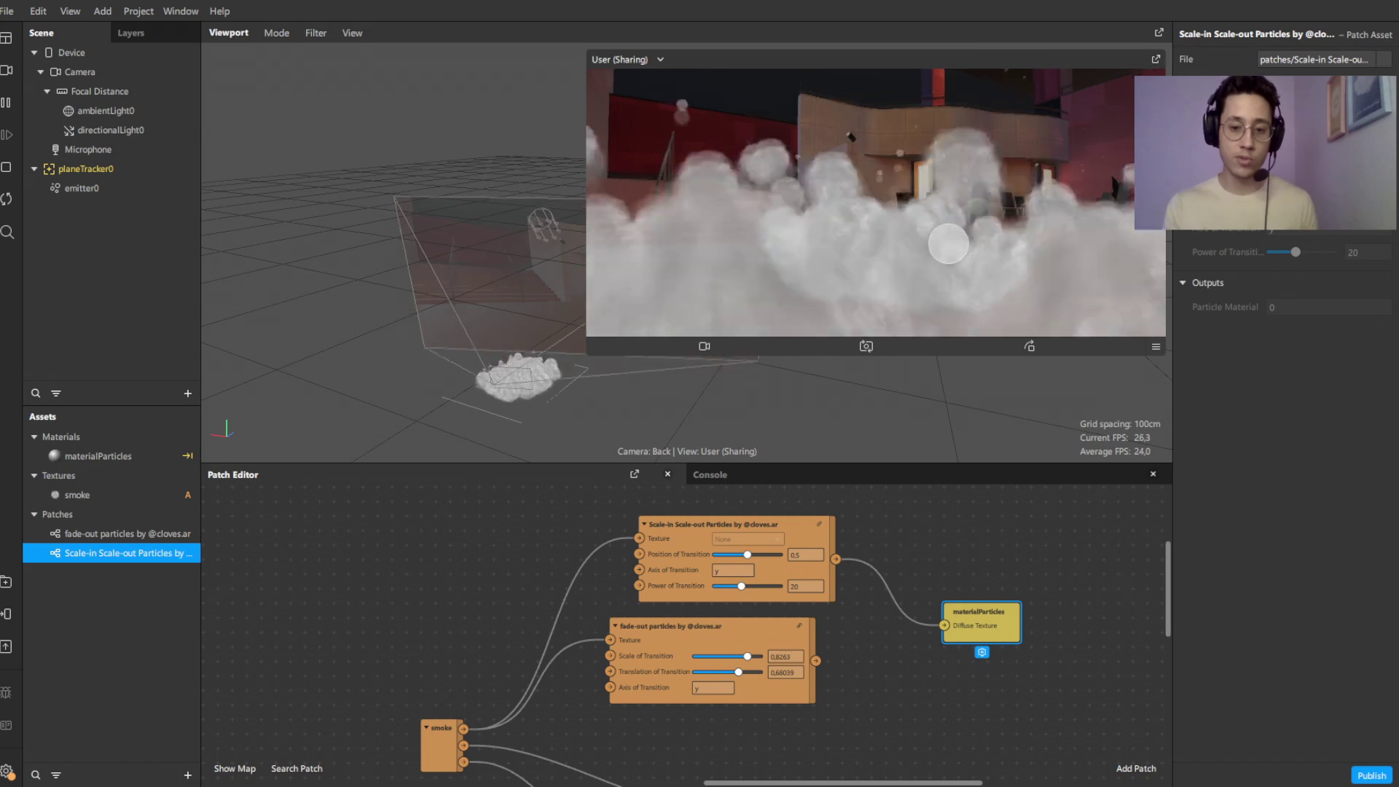
# Step: Set the Scale-in Scale-out patch's Position of Transition to 0,7824 and its Power of Transition to 16,0176
pyautogui.scroll(2, 745, 543)
pyautogui.moveTo(747, 564); pyautogui.dragTo(768, 566)
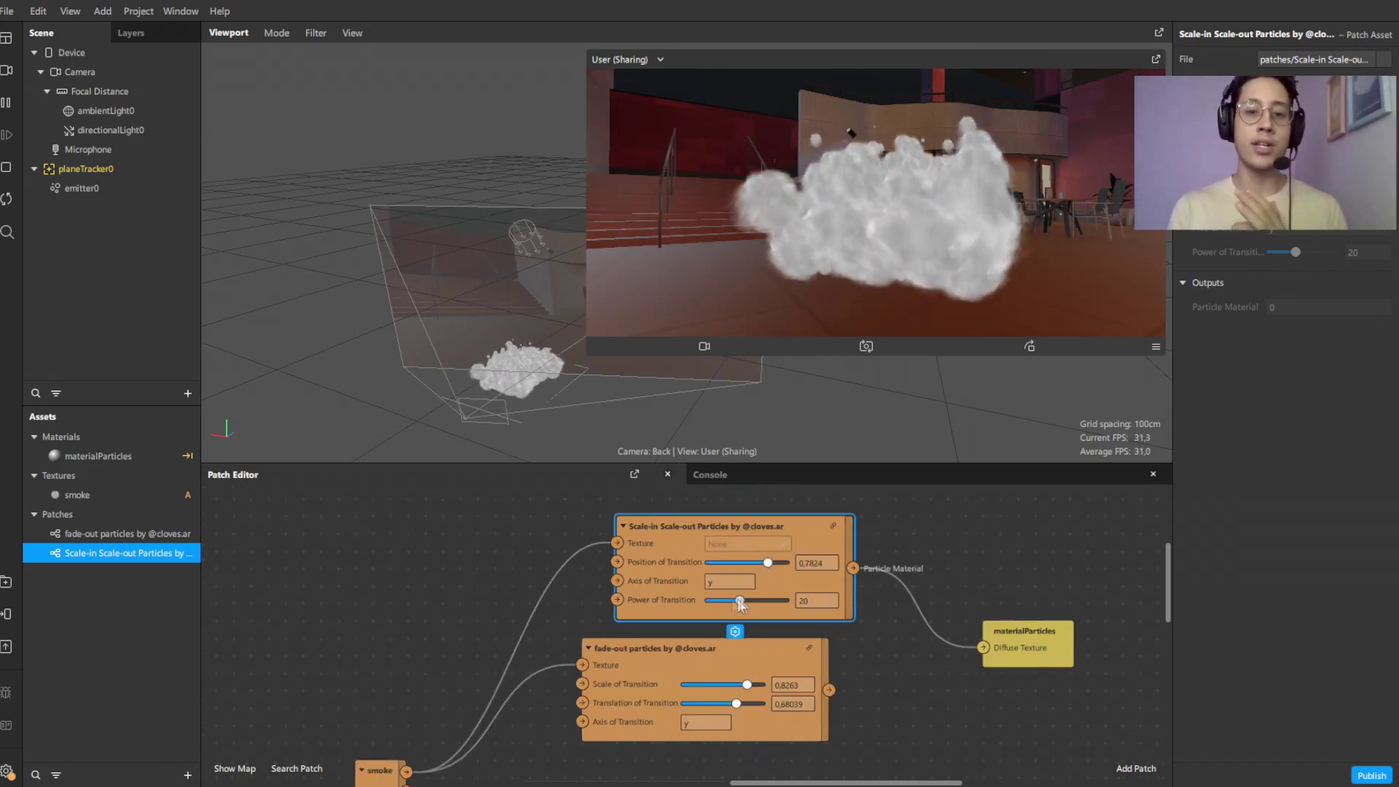
pyautogui.moveTo(733, 599); pyautogui.dragTo(730, 600)
# Step: Add a Mix patch fed by the Scale-in Scale-out and fade-out patches, and connect its output to materialParticles' Diffuse Texture
pyautogui.scroll(-1, 840, 675)
pyautogui.click(869, 663)
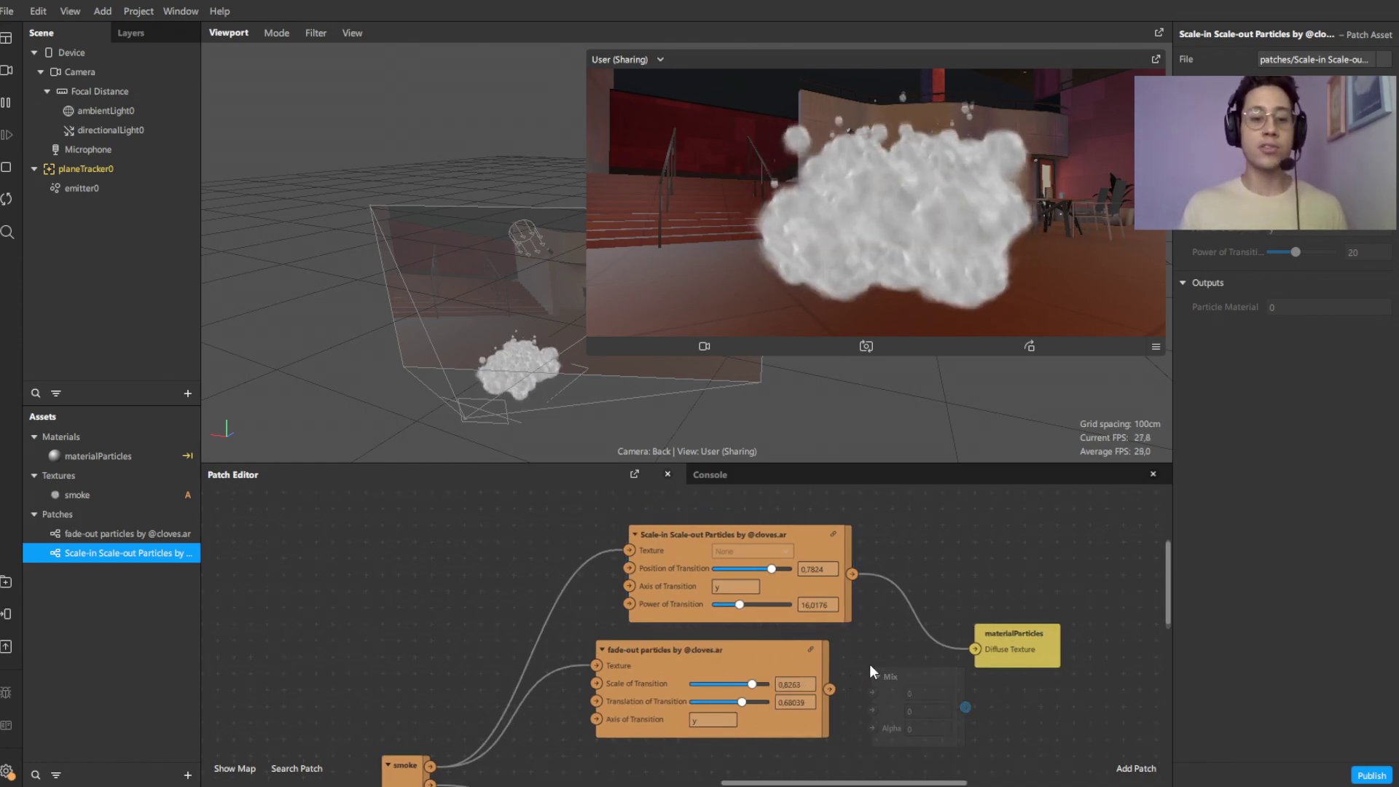
pyautogui.moveTo(852, 573); pyautogui.dragTo(872, 709)
pyautogui.moveTo(1049, 656); pyautogui.dragTo(1083, 656)
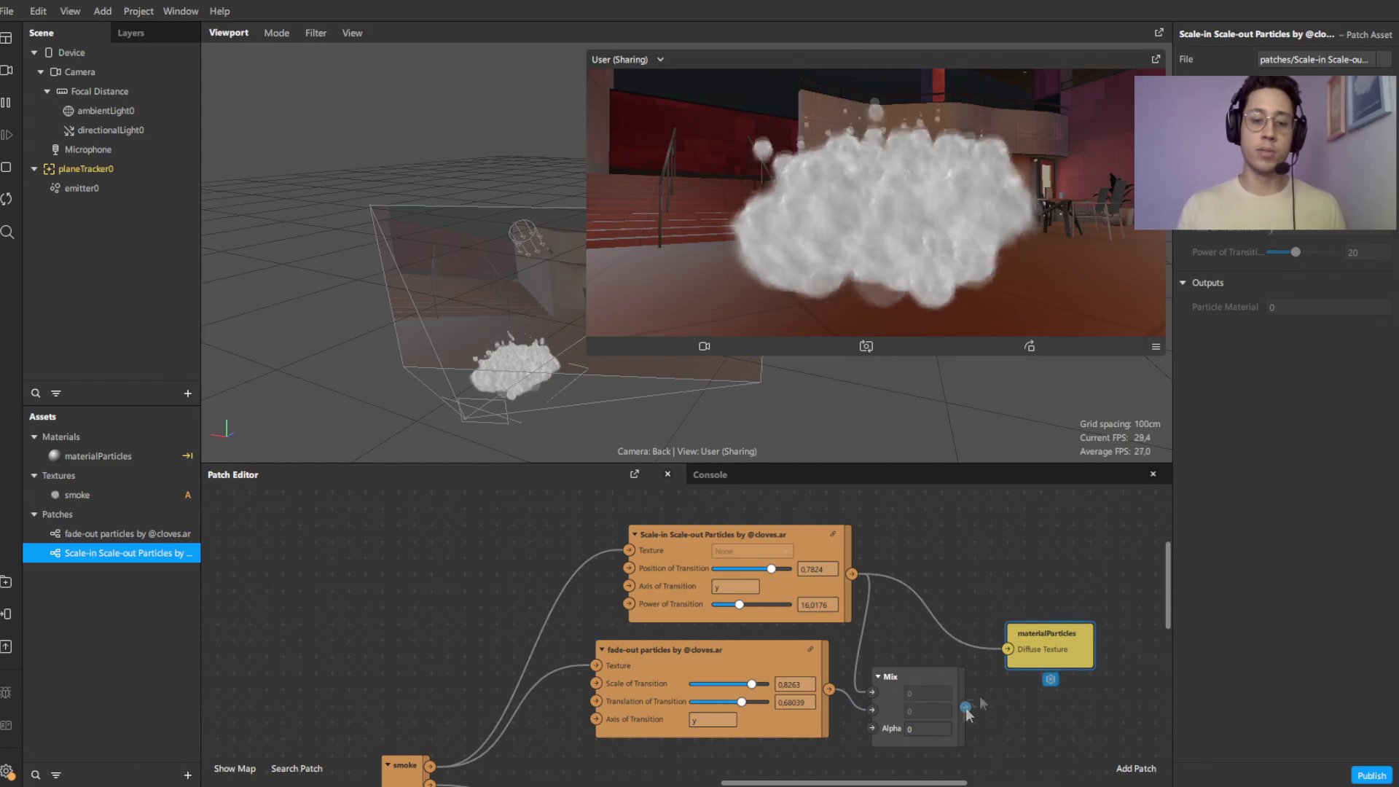
pyautogui.moveTo(966, 707); pyautogui.dragTo(1008, 650)
# Step: Set the Mix patch's Alpha to 0,5 and lower the fade-out patch's Scale of Transition
pyautogui.click(927, 729)
pyautogui.write('0.5')
pyautogui.moveTo(911, 677); pyautogui.dragTo(915, 650)
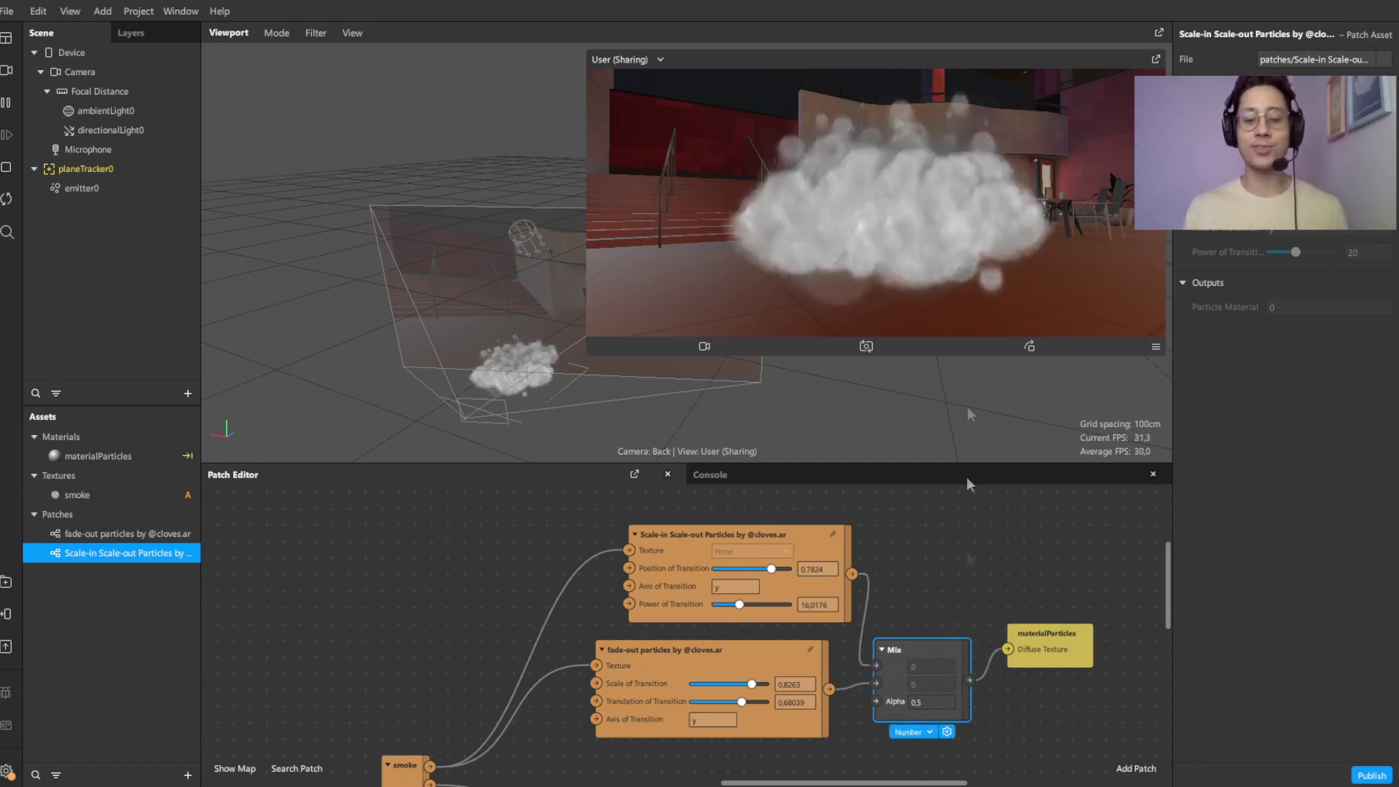
pyautogui.click(903, 619)
pyautogui.moveTo(751, 684); pyautogui.dragTo(735, 684)
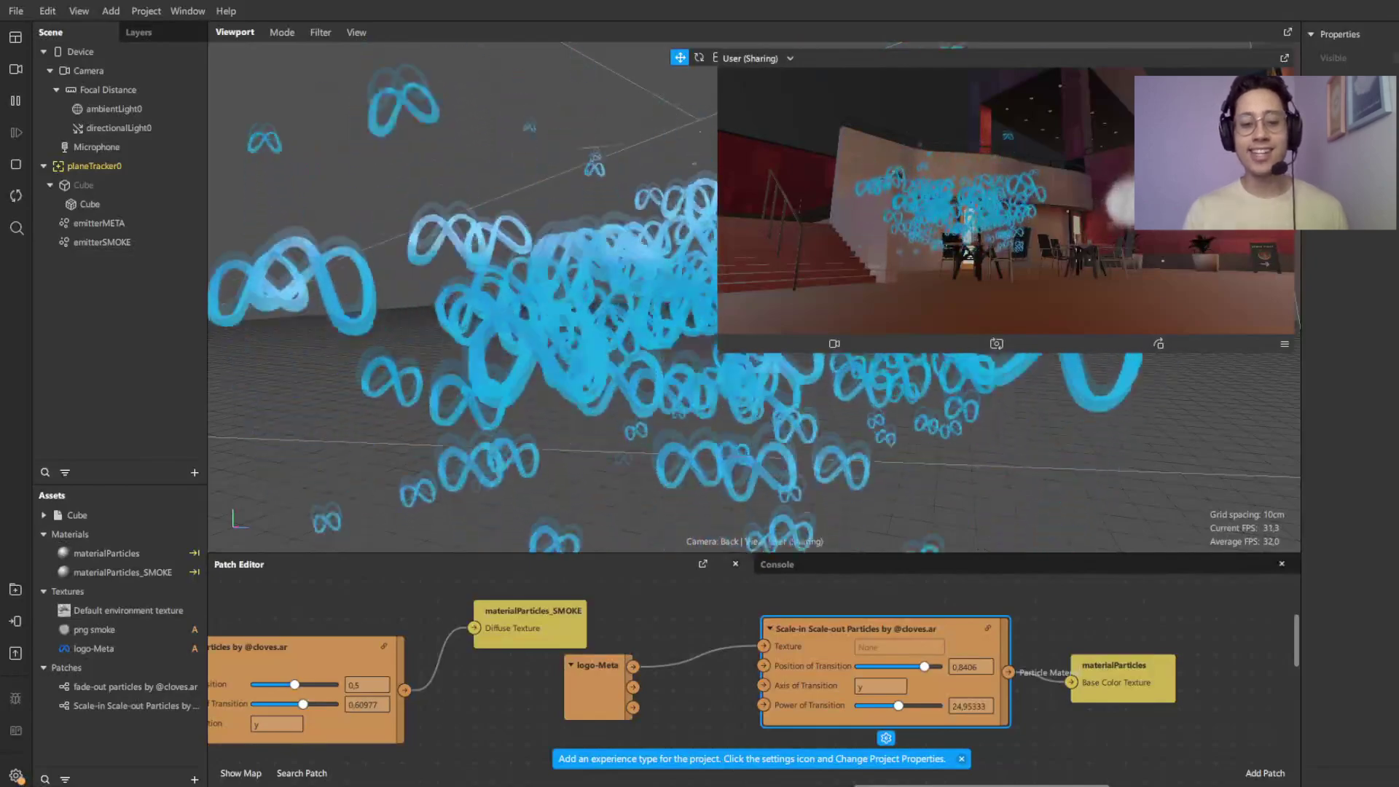
# Step: In the project with the Meta logo particles, raise the Scale-in Scale-out patch's Position of Transition
pyautogui.moveTo(924, 666); pyautogui.dragTo(950, 645)
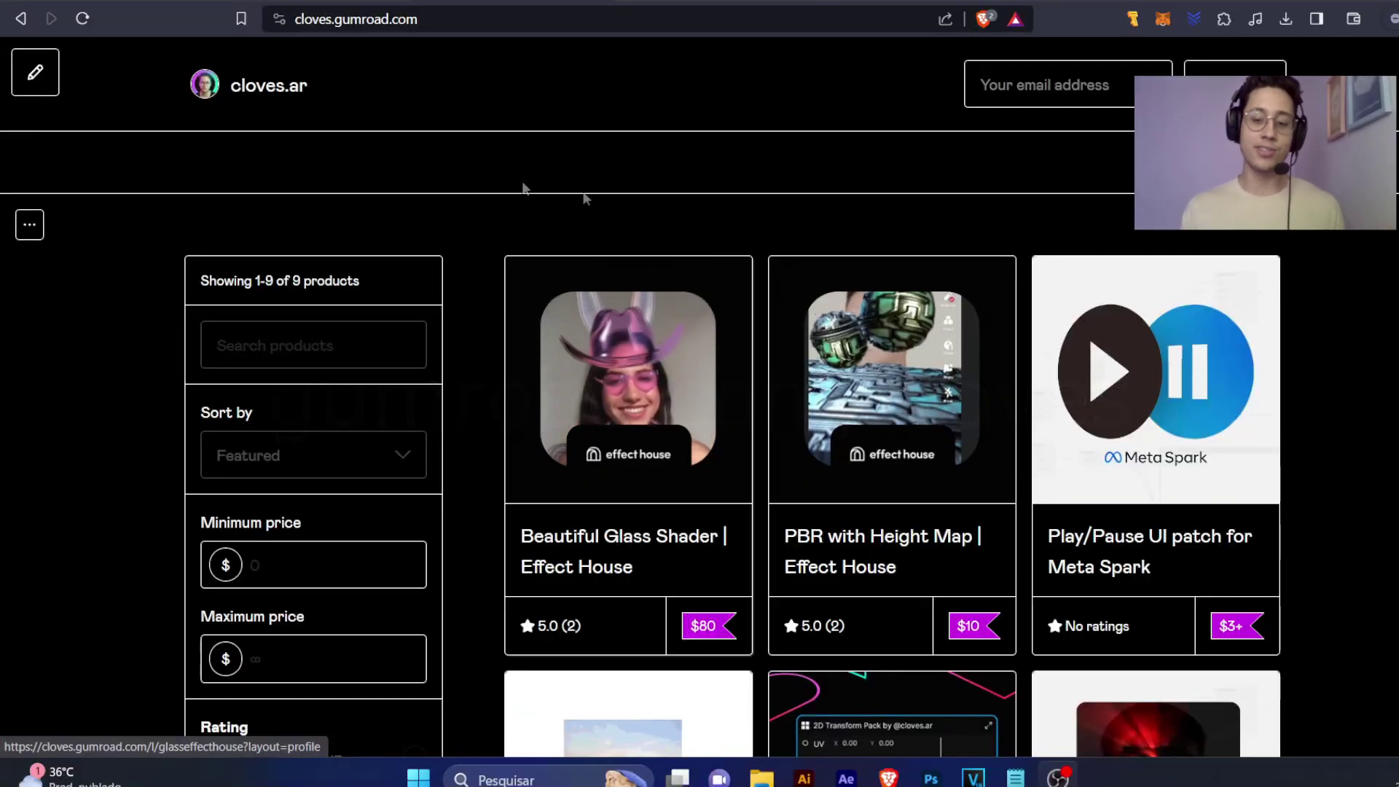
# Step: In the browser, look through the Gumroad store's products and open the Scale-In Scale-Out Particles page to read its description
pyautogui.scroll(-5, 510, 328)
pyautogui.scroll(-6, 598, 340)
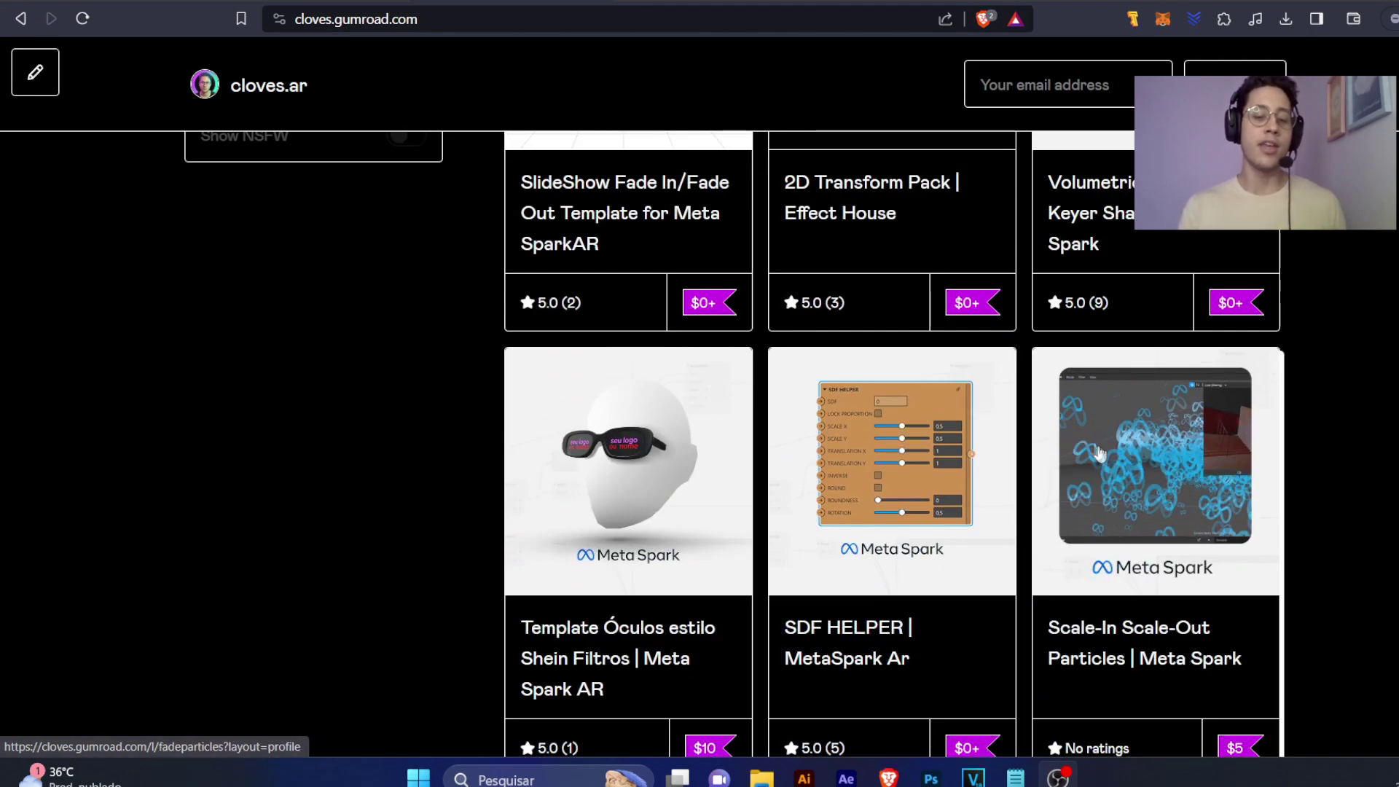
pyautogui.scroll(-2, 1021, 419)
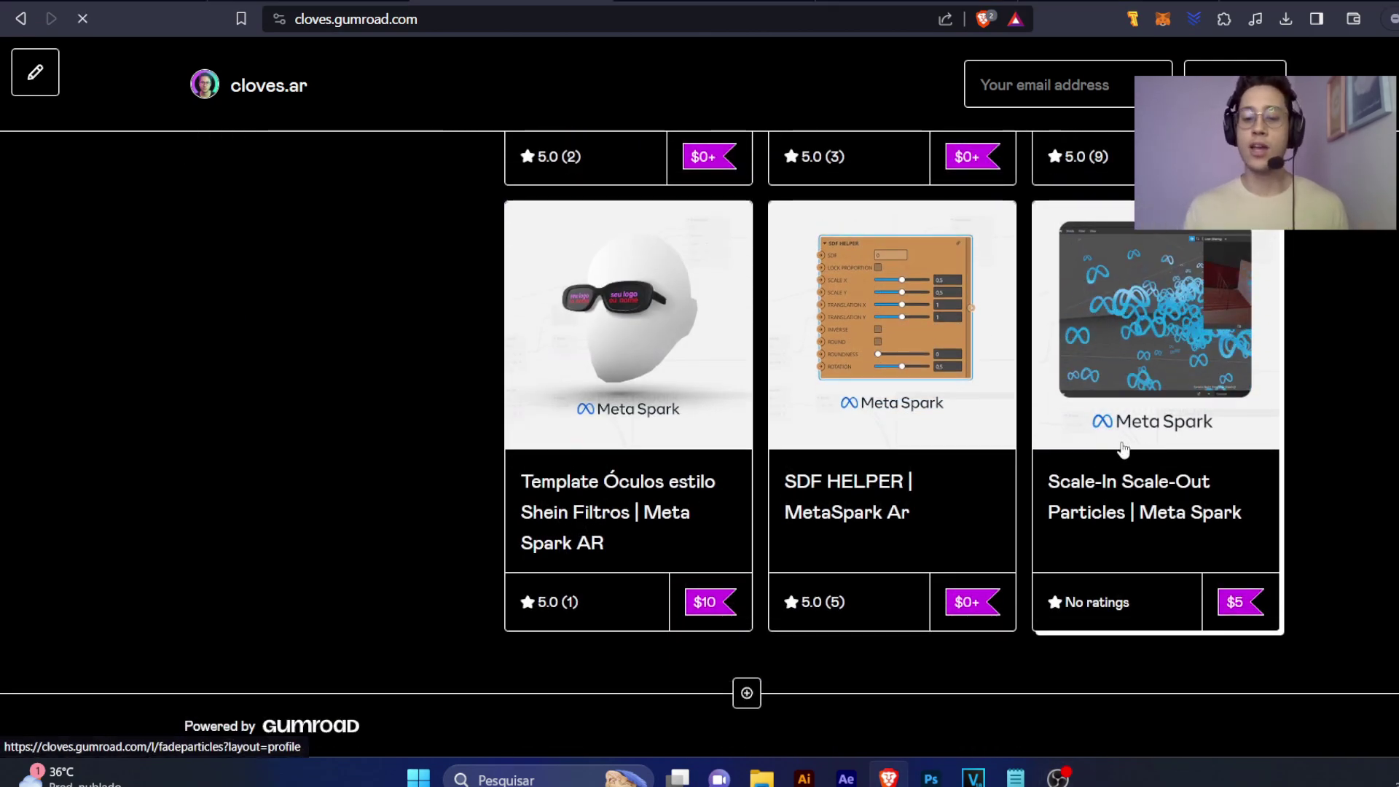
pyautogui.click(1112, 439)
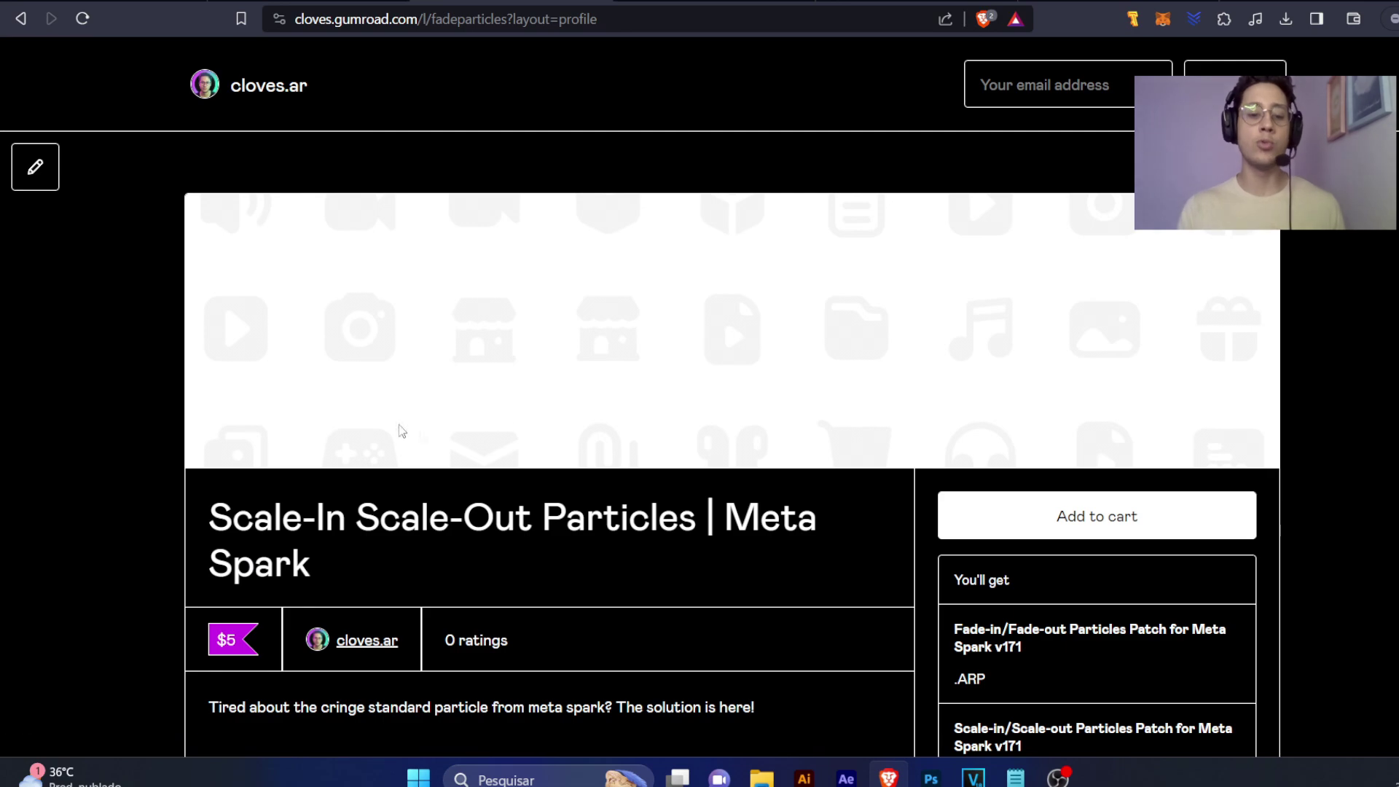
pyautogui.scroll(-5, 149, 407)
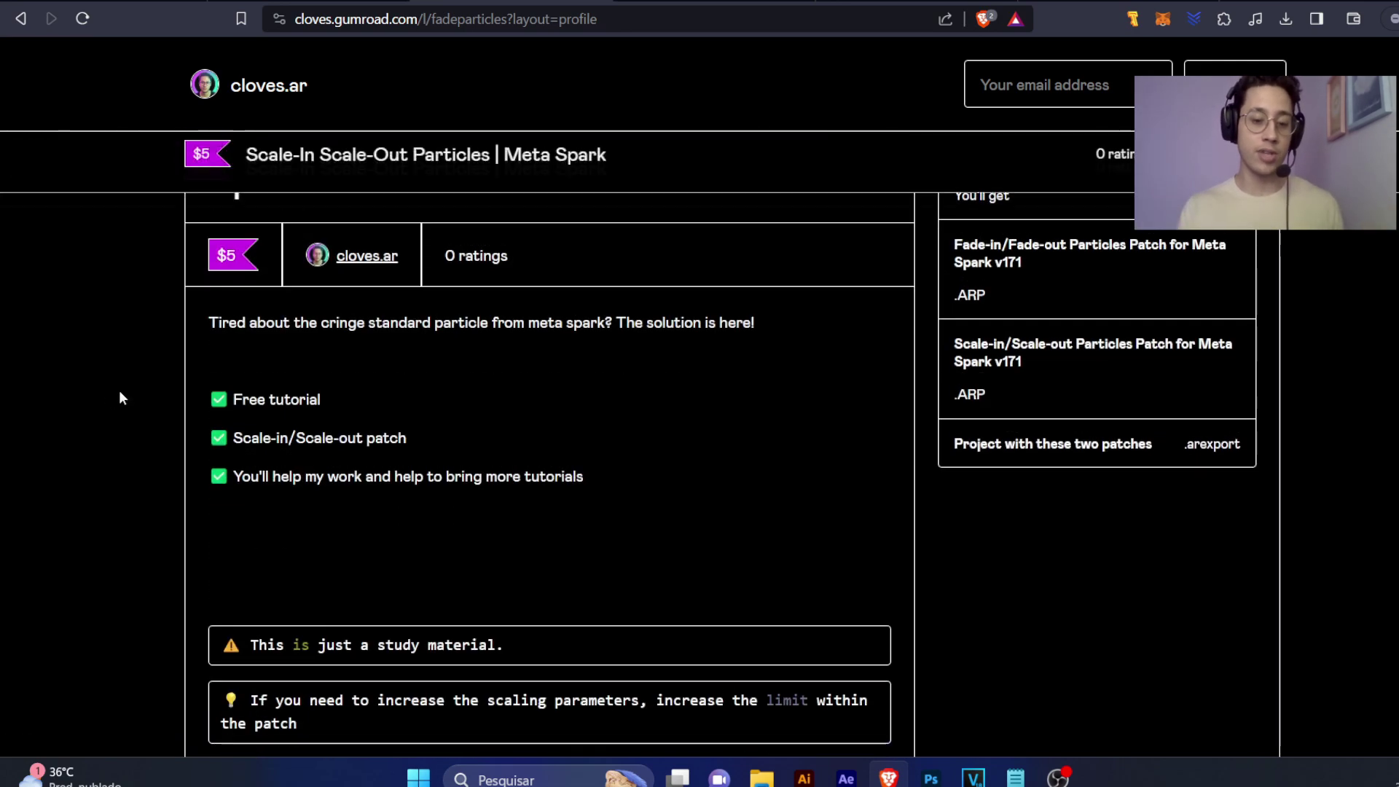